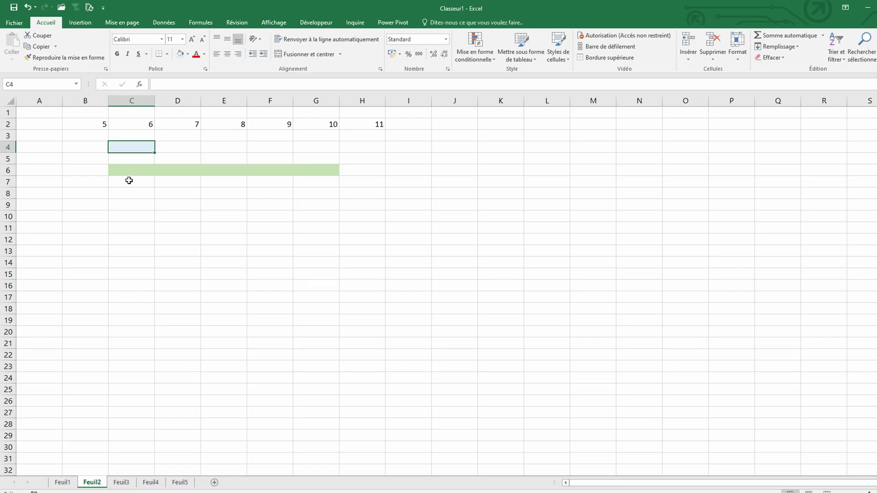
Step: Enter a sum of B2, D2 and F2 in C4
type("=somm")
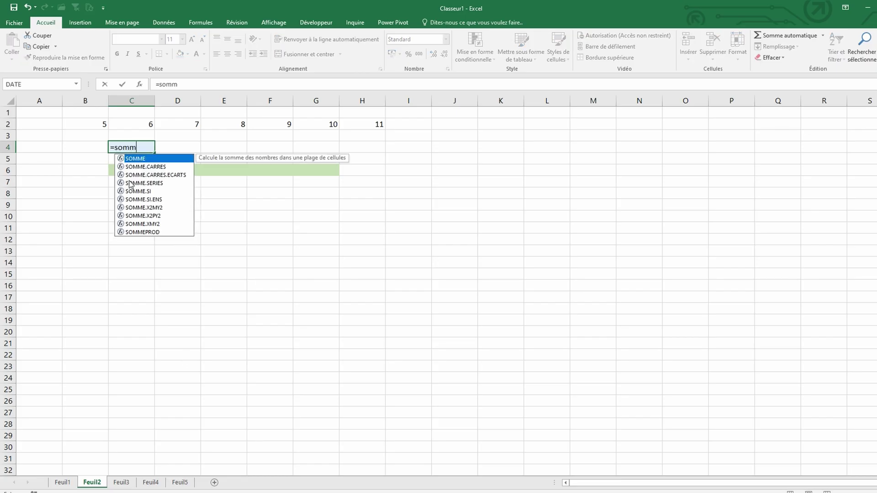
type("e(")
left_click(90, 123)
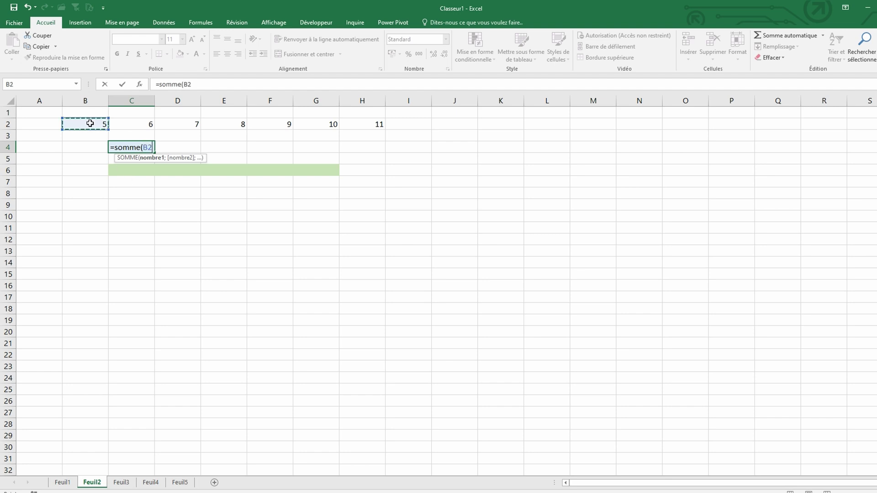
type(";")
left_click(178, 124)
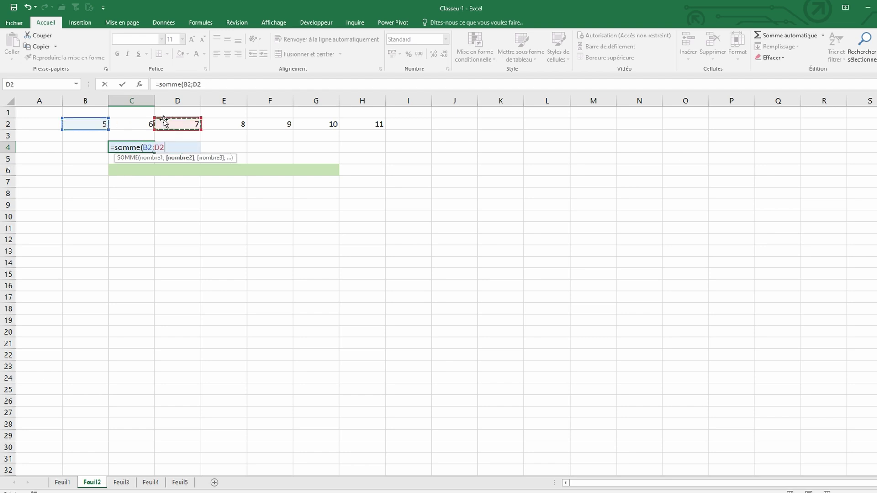
type(";")
left_click(271, 124)
key("Return")
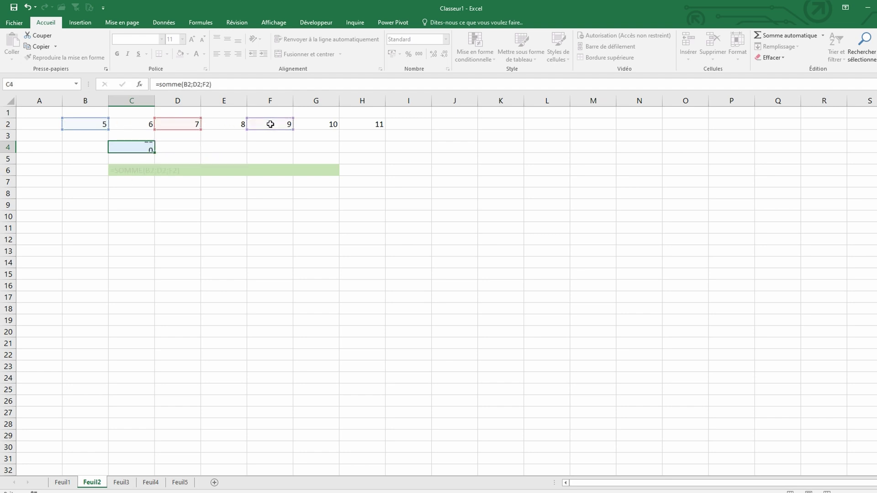
Step: Rewrite C4 as =SOMME(B2:C2;E2:H2) to add the two ranges
left_click(138, 144)
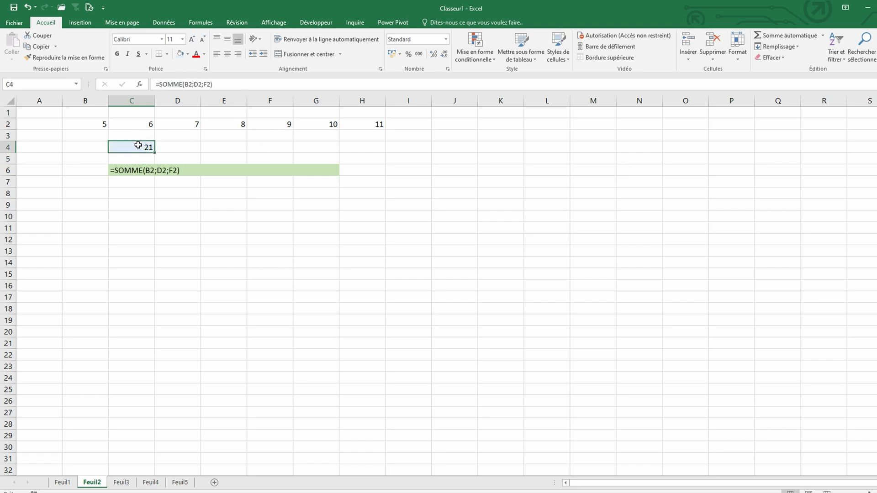
type("=SOMME()")
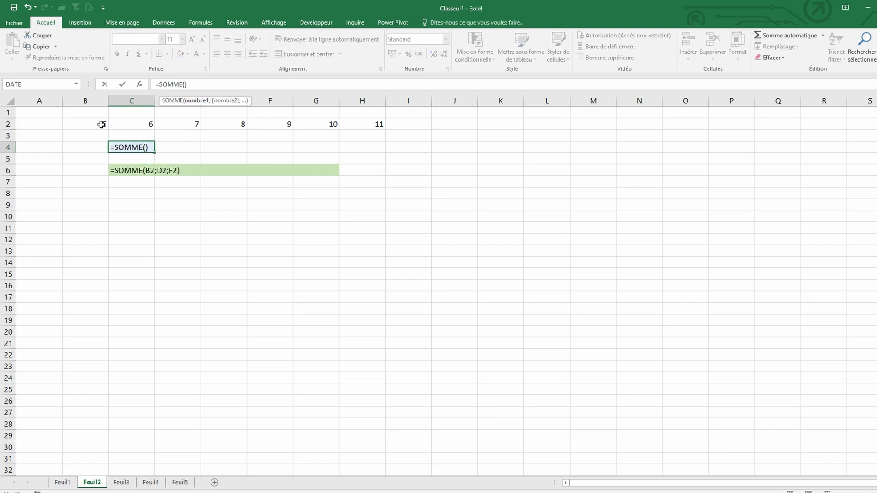
left_click_drag(101, 124, 361, 125)
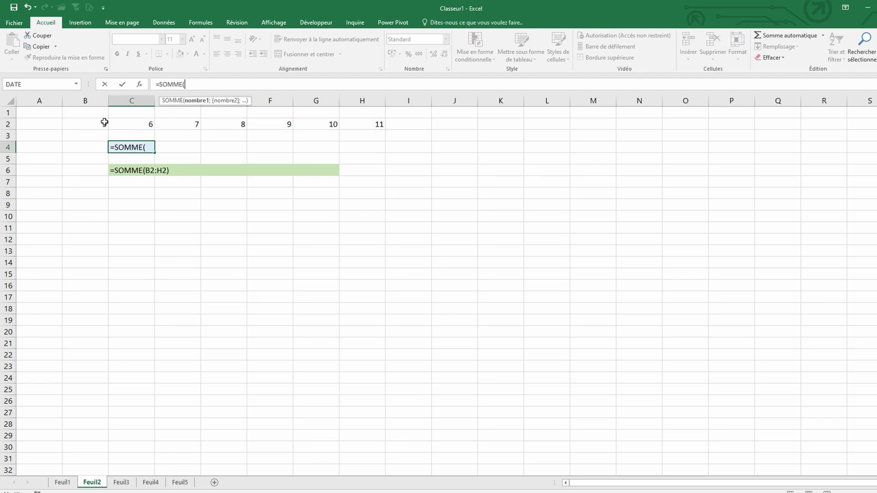
left_click_drag(104, 122, 132, 122)
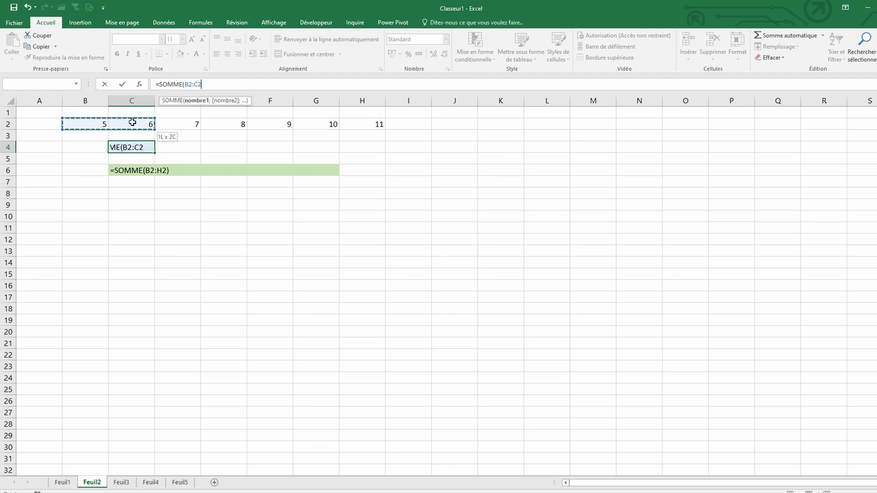
type(";")
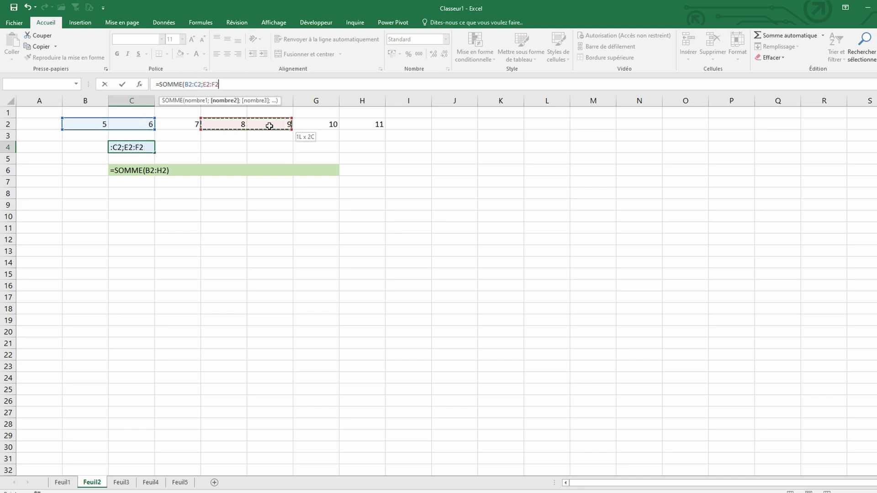
left_click_drag(209, 124, 354, 124)
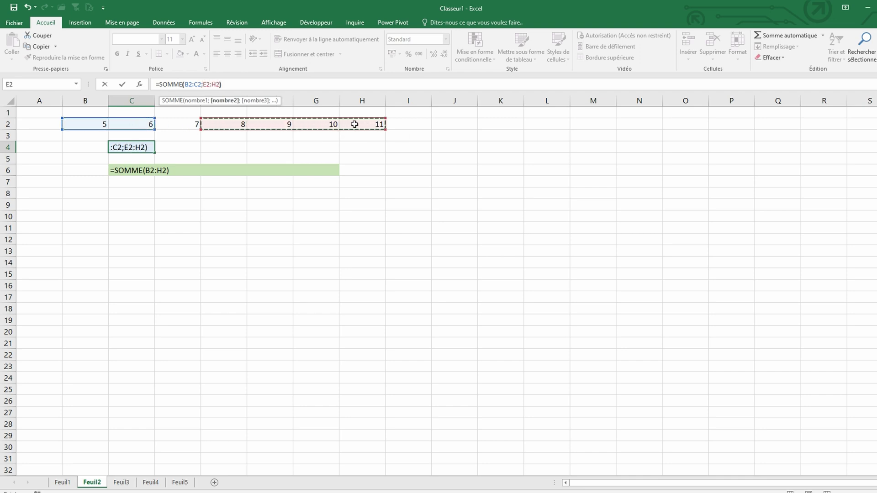
Step: Total the row B2:H2 in I2 with AutoSum, giving 56
left_click(409, 124)
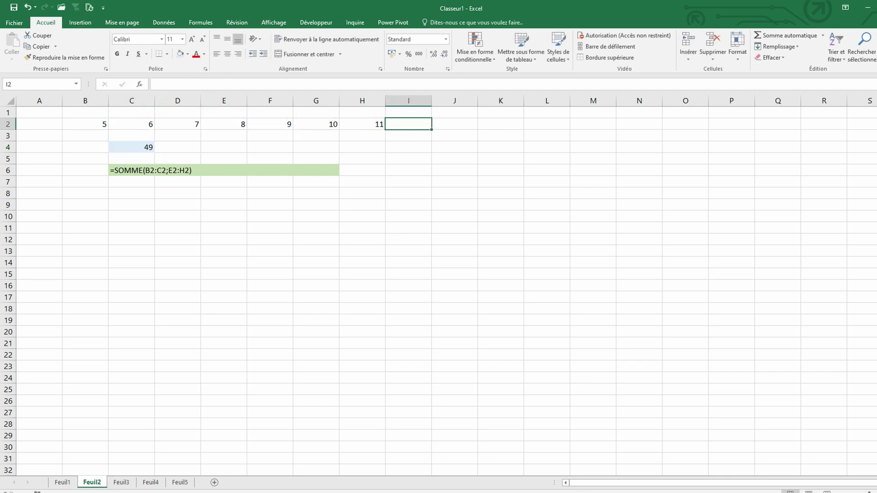
key("alt+equal")
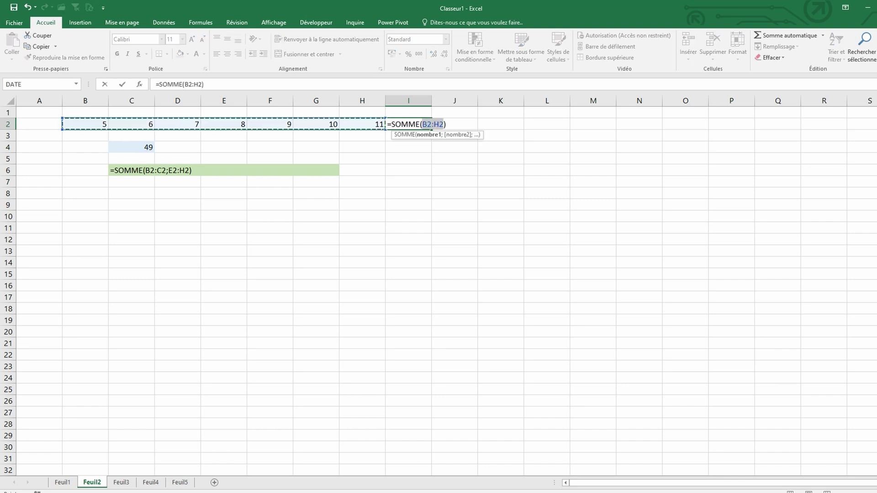
key("Return")
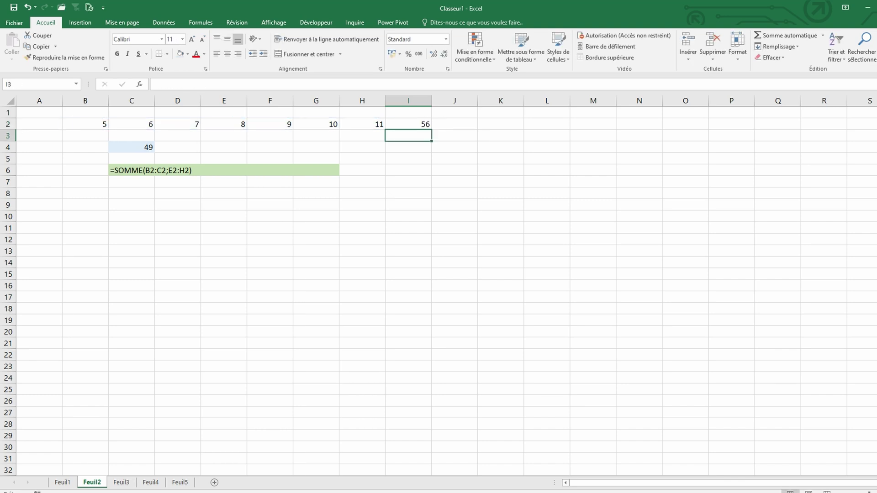
Step: Enter =PRODUIT(B2;D2;F2) in C4, giving 315
type("=produit(")
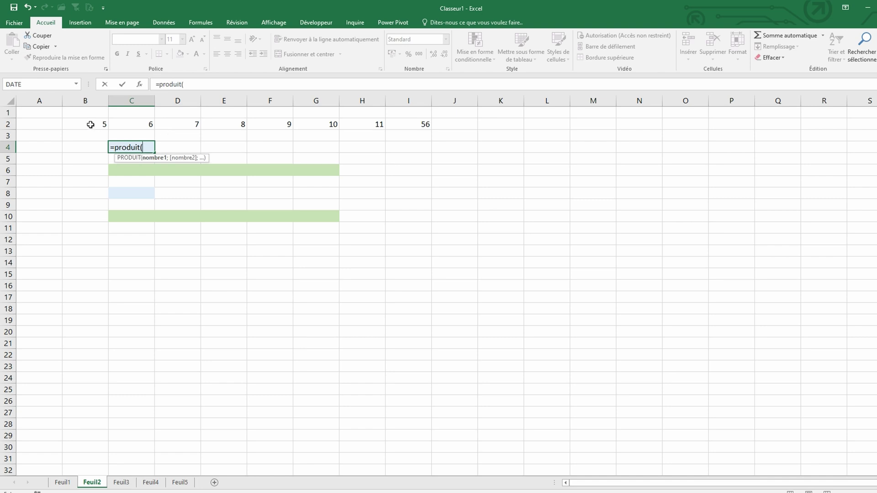
left_click(91, 124)
type(";")
left_click(153, 122)
left_click(259, 122)
key("Return")
Step: Enter =PRODUIT(B2:I2) in C8 (93139200), then undo the product results
left_click(137, 195)
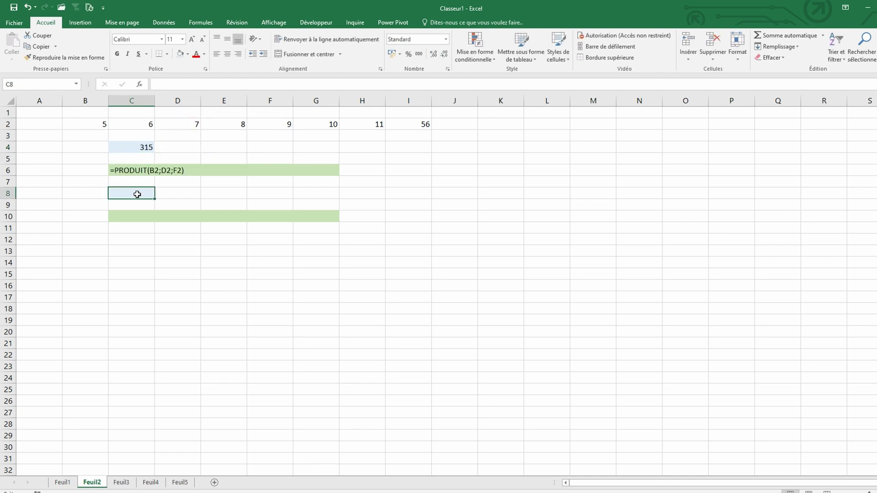
type("=produit(")
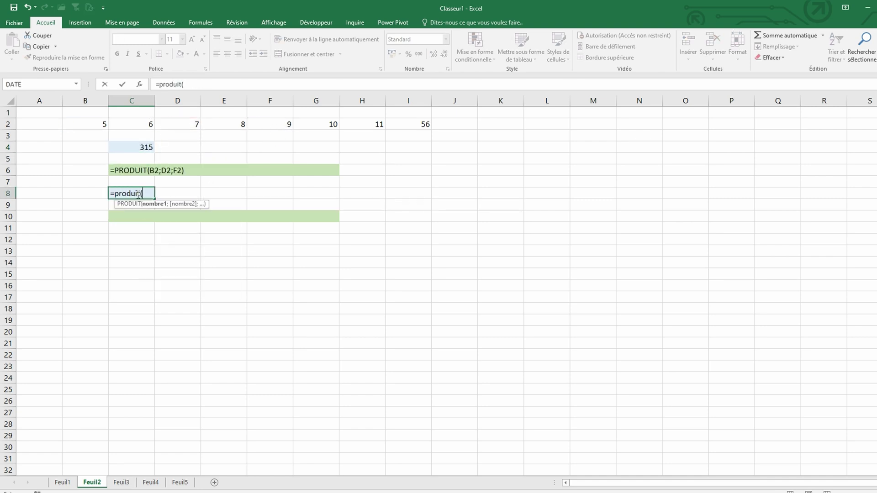
left_click_drag(85, 124, 402, 128)
key("Return")
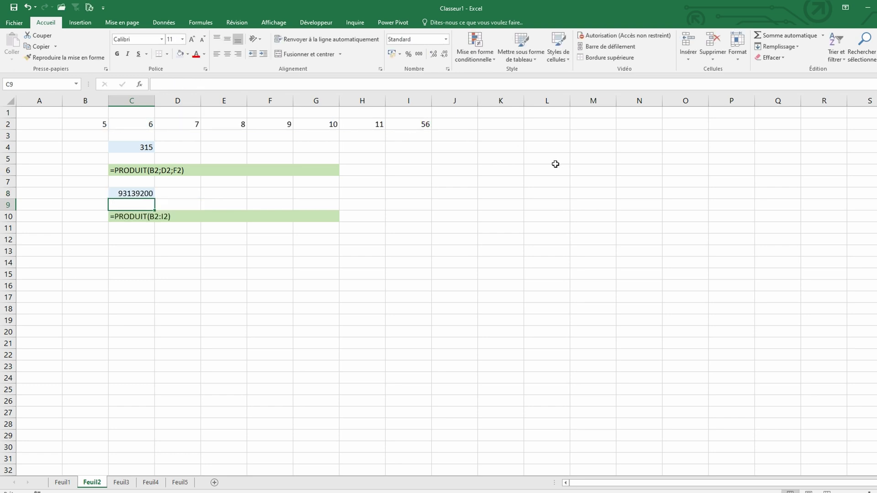
key("ctrl+z")
key("ctrl+z")
Step: Enter =MOYENNE(B2:I2) in C4 (14) and start another average in C8
type("=moyenne(")
left_click_drag(85, 125, 405, 136)
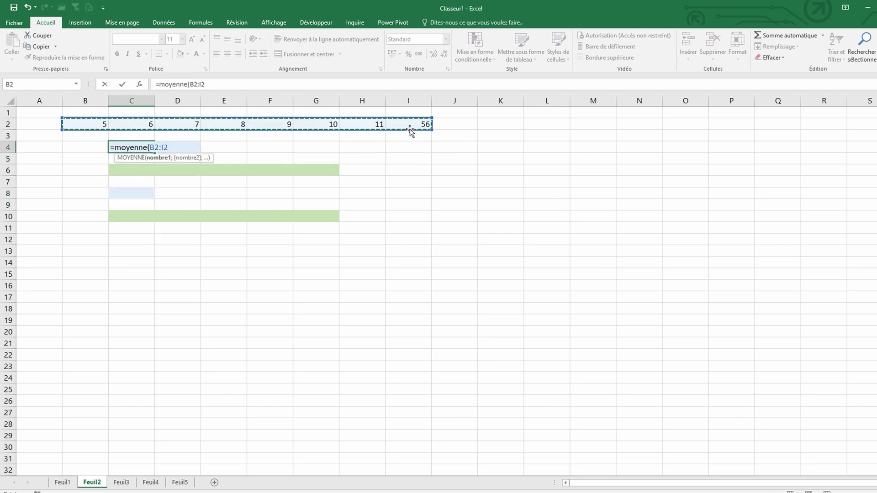
key("Return")
left_click(133, 192)
type("=moyenne(")
left_click_drag(98, 128, 270, 122)
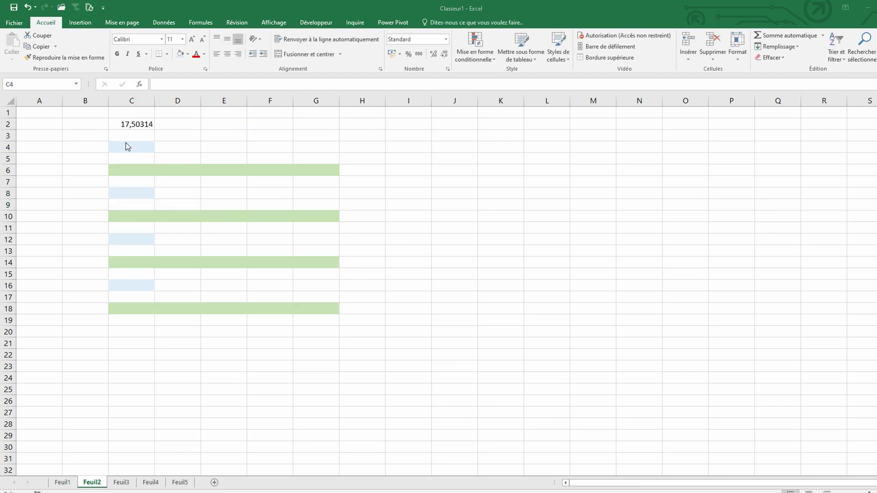
Step: Round C2 to 2 decimals with =ARRONDI(C2;2) in C4
left_click(127, 146)
type("=")
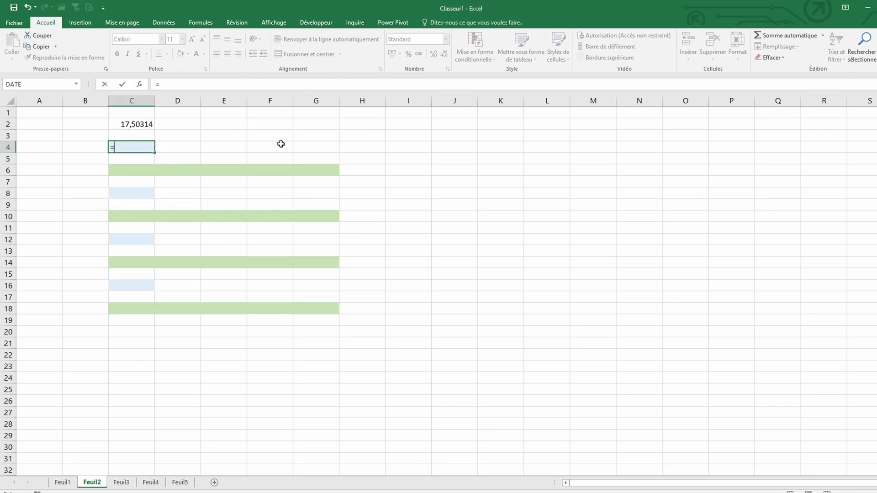
type("arrondi(")
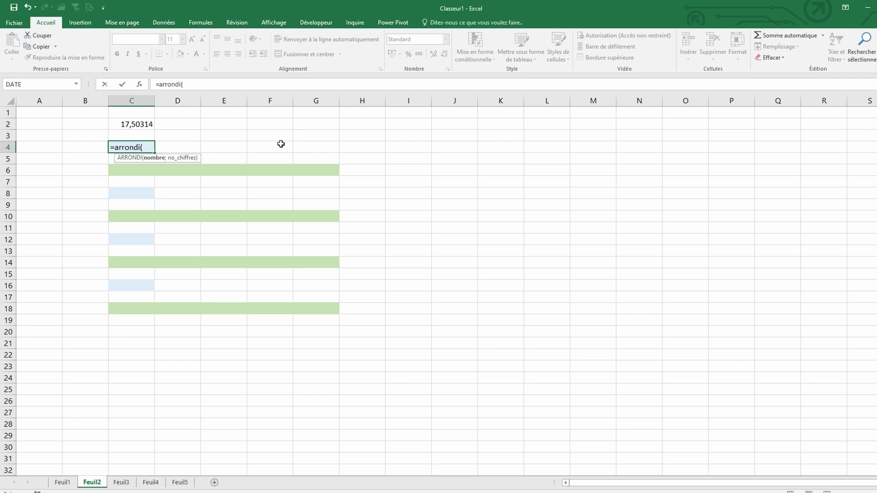
key("Up")
key("Up")
type(";")
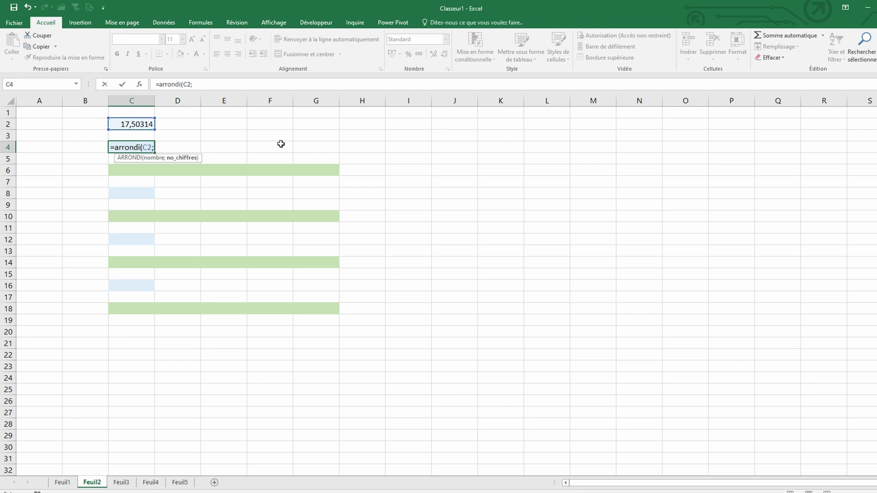
type("2")
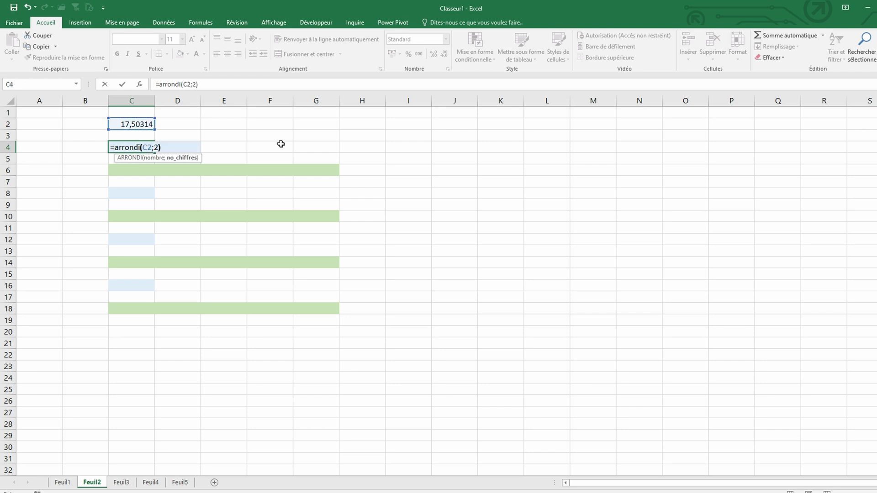
key("Return")
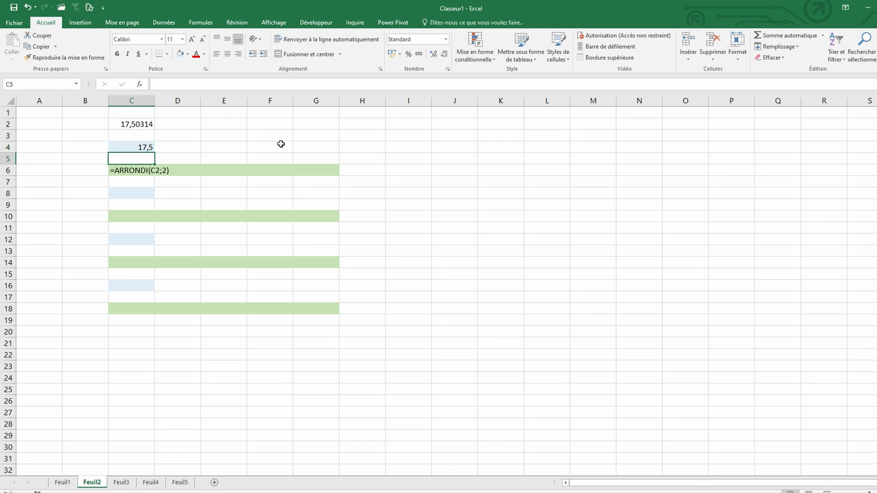
Step: Round C2 down to 1 decimal with =ARRONDI.INF(C2;1) in C8
key("Down")
key("Down")
key("Down")
type("=")
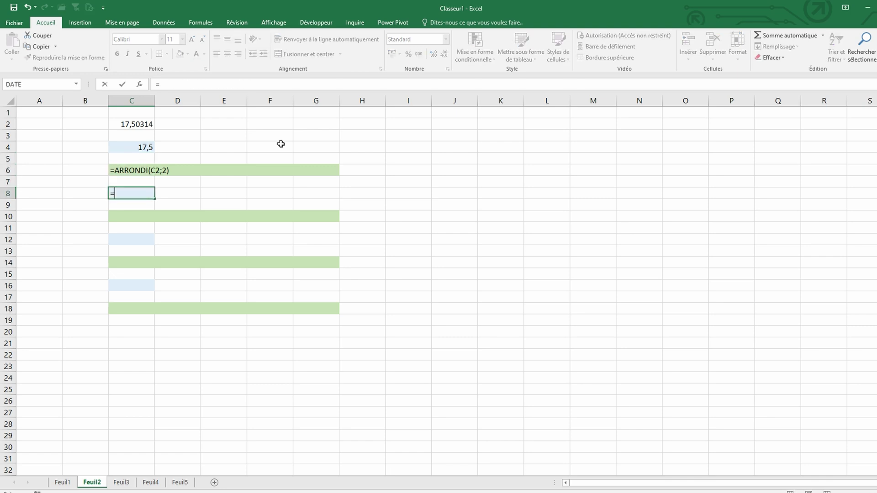
type("arrondi")
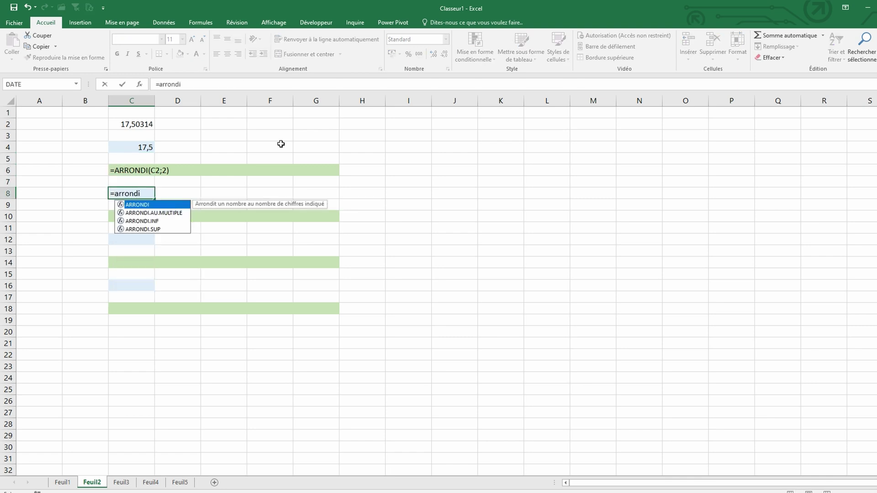
type(".inf(")
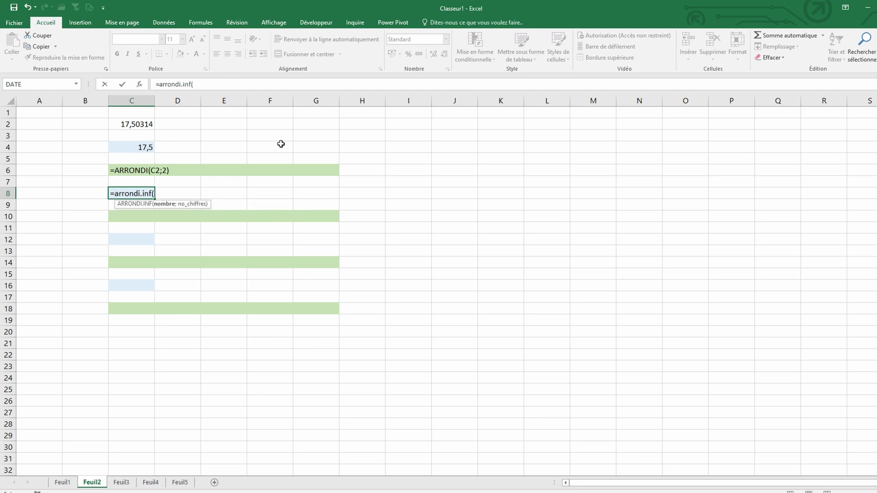
left_click(139, 122)
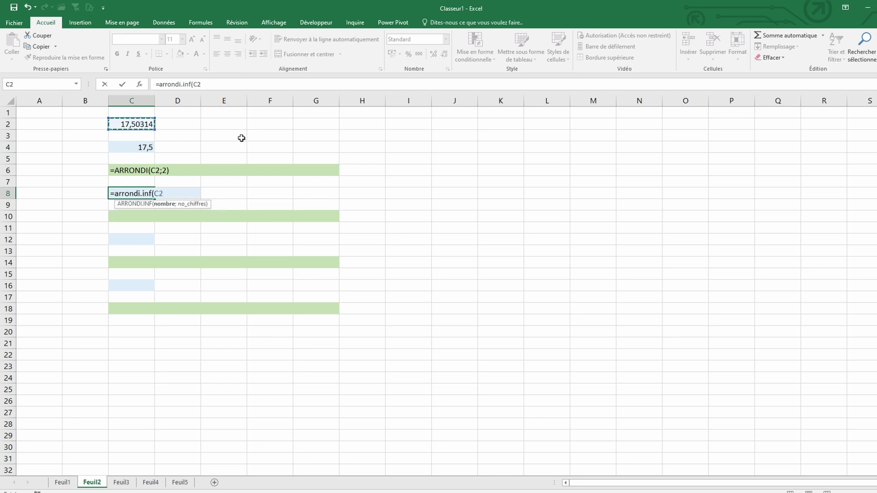
type(";1")
key("Return")
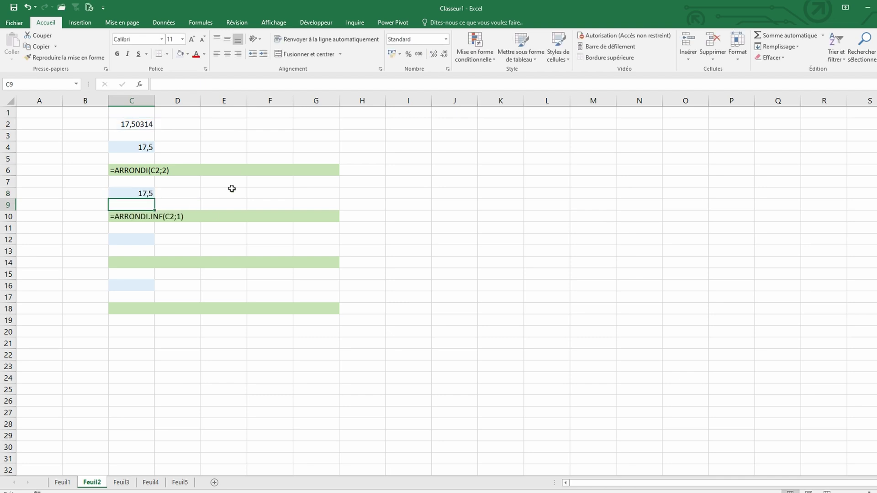
Step: Round C2 up to 3 decimals with =ARRONDI.SUP(C2;3) in C12
left_click(147, 240)
type("=arrond")
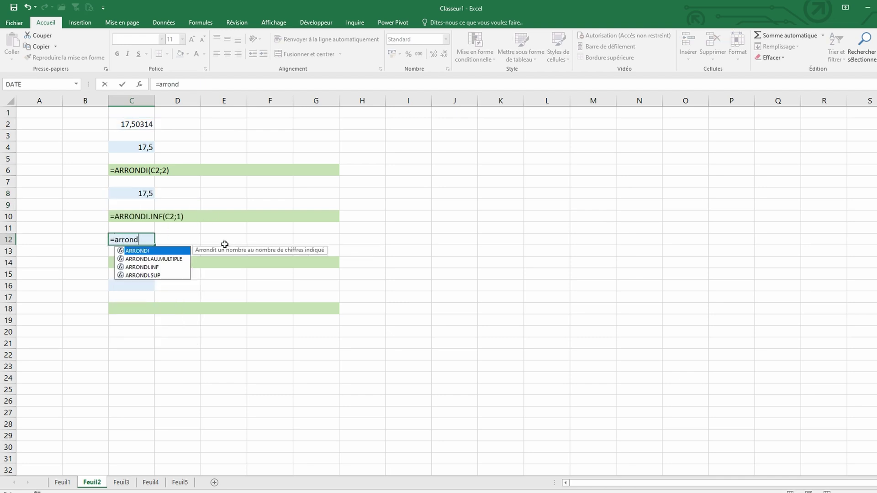
type("i.sup(")
left_click(136, 127)
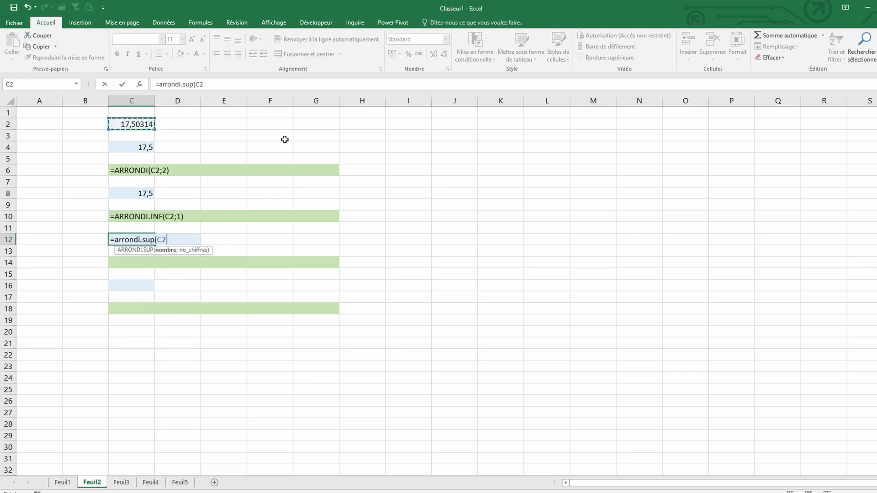
type(";3")
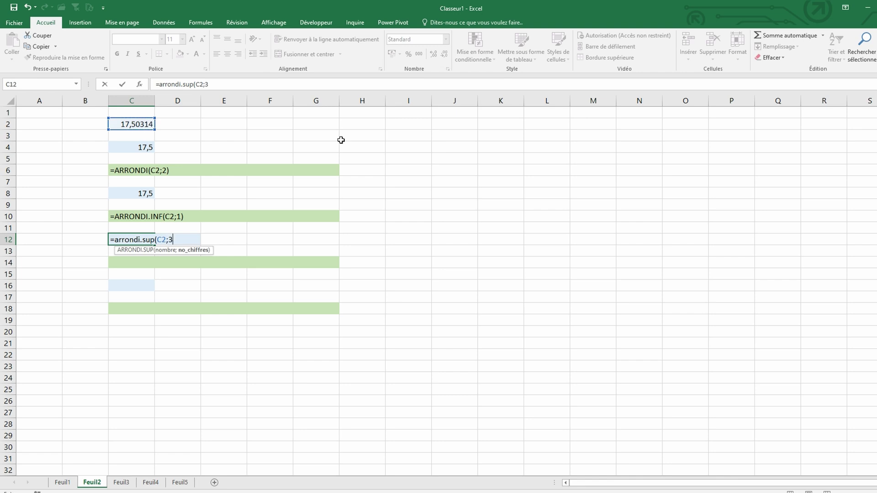
key("Return")
Step: Show the integer part of C2 with =ENT(C2) in C16, giving 17
key("Down")
key("Down")
key("Down")
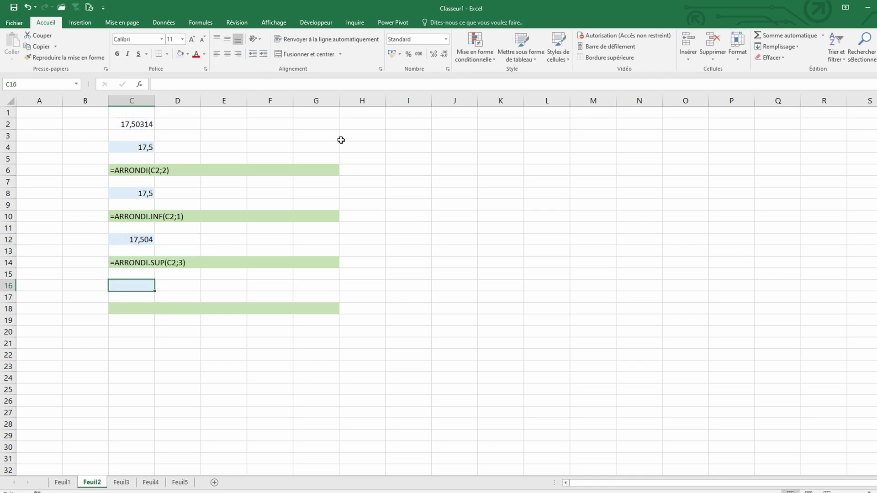
type("=ent(")
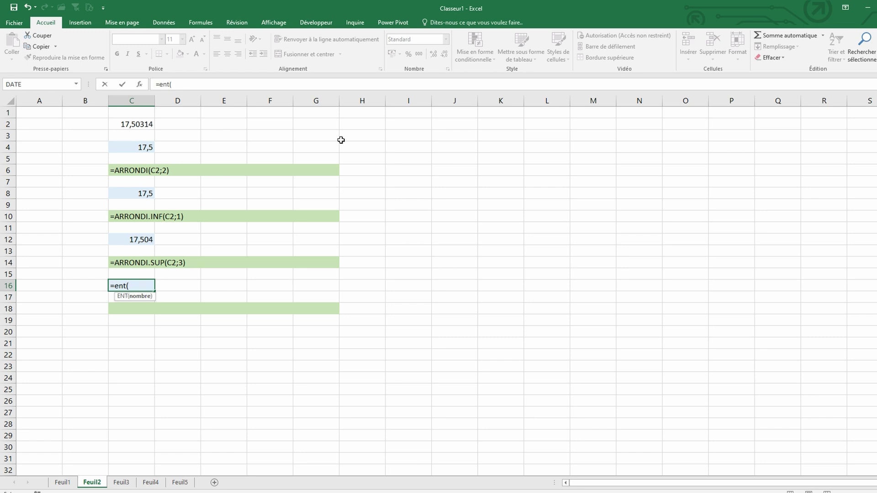
type("C2")
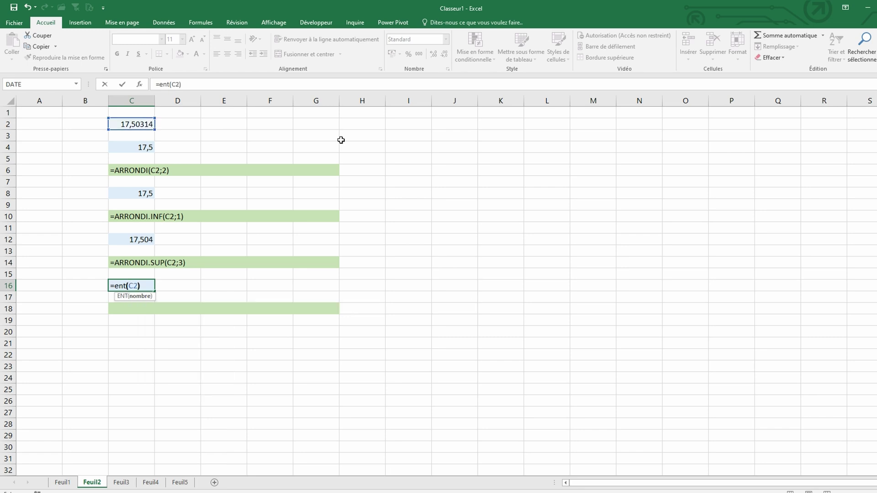
key("Return")
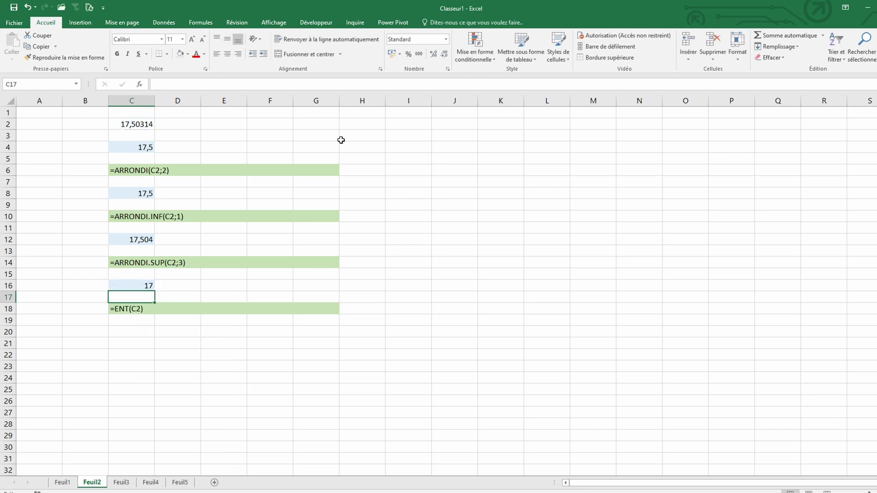
Step: Enter =MIN(B2:I2) in C4, giving 5
left_click(135, 153)
type("=min")
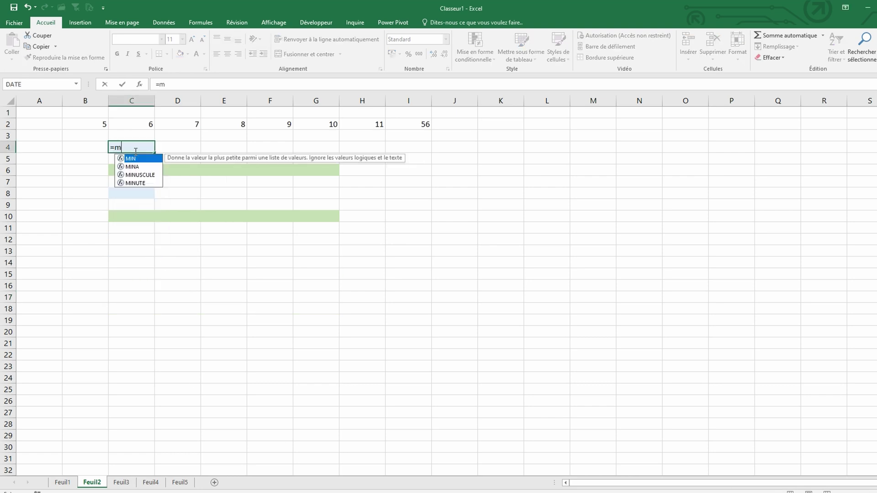
type("(")
key("Up")
key("Up")
key("Left")
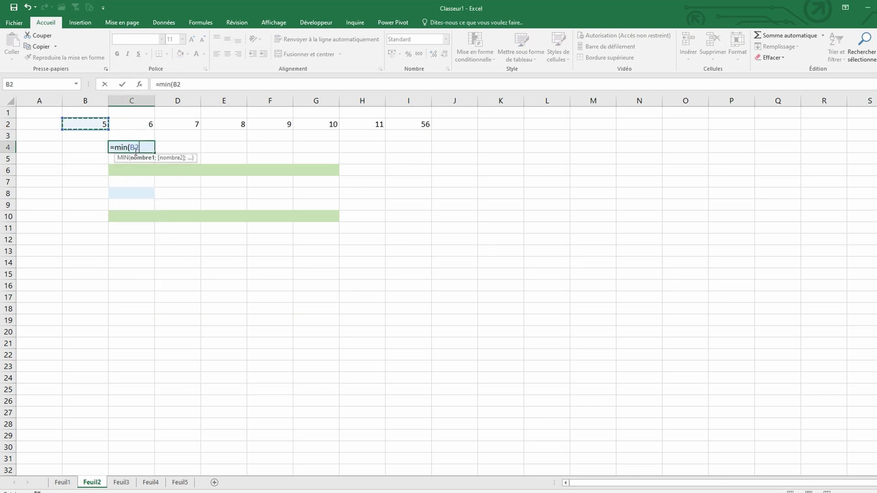
key("shift+Right")
key("shift+Right")
key("shift+Right")
type(")")
key("Return")
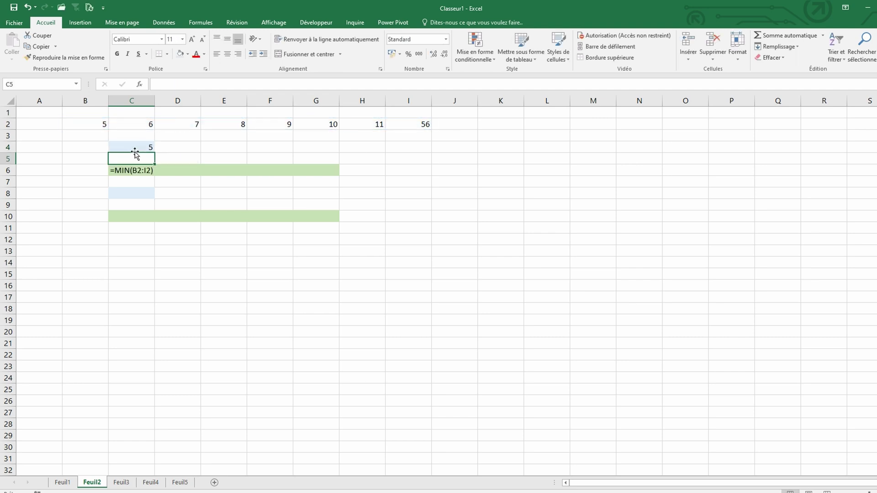
Step: Enter =MAX(B2:I2) in C8, giving 56
left_click(147, 192)
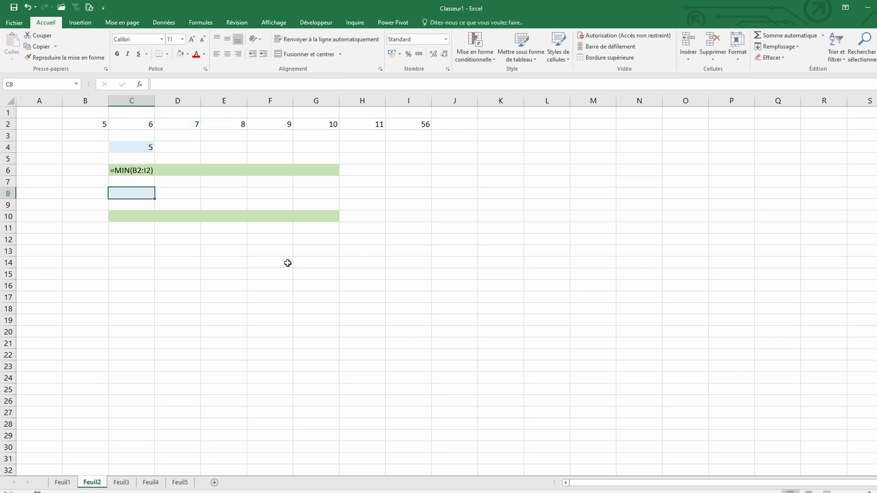
type("=ma")
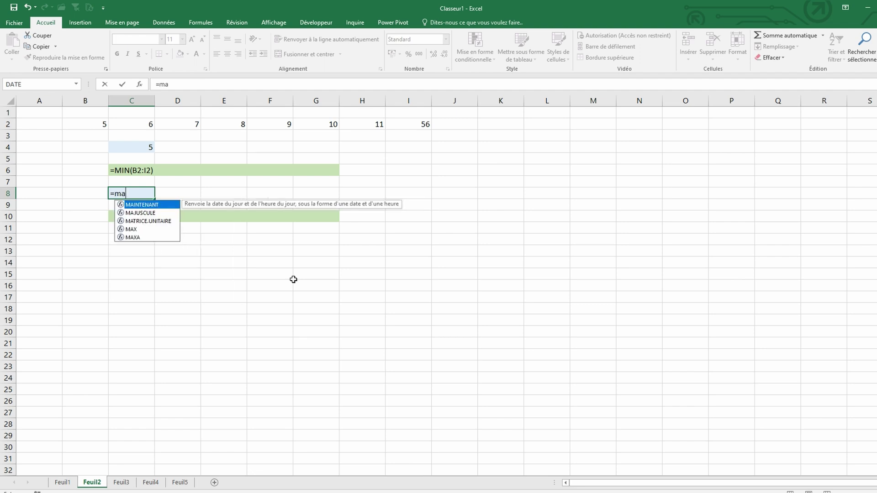
type("x(")
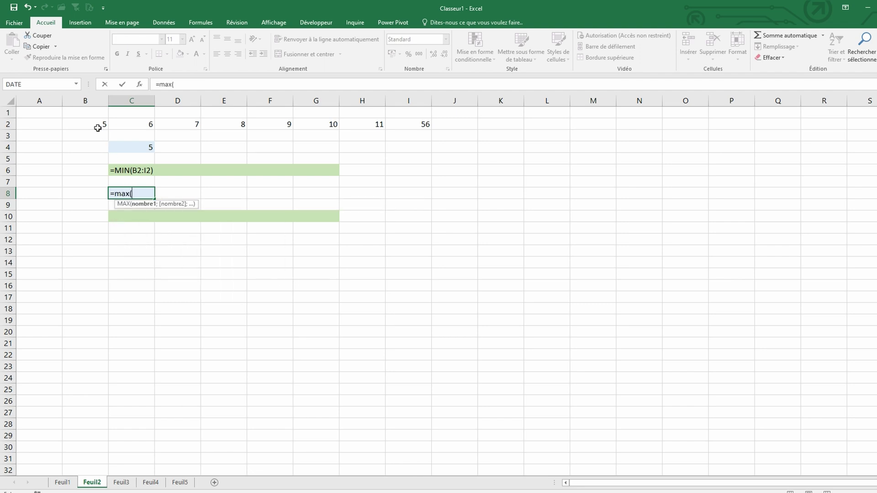
left_click_drag(98, 124, 425, 124)
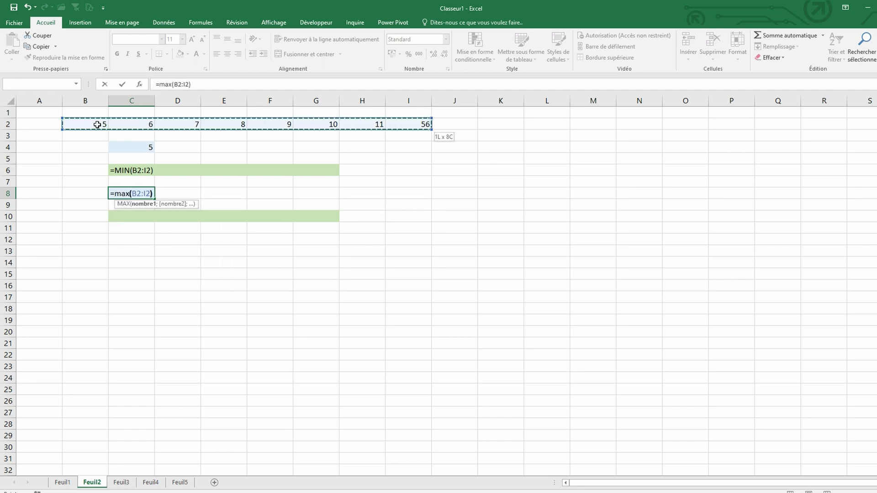
key("Return")
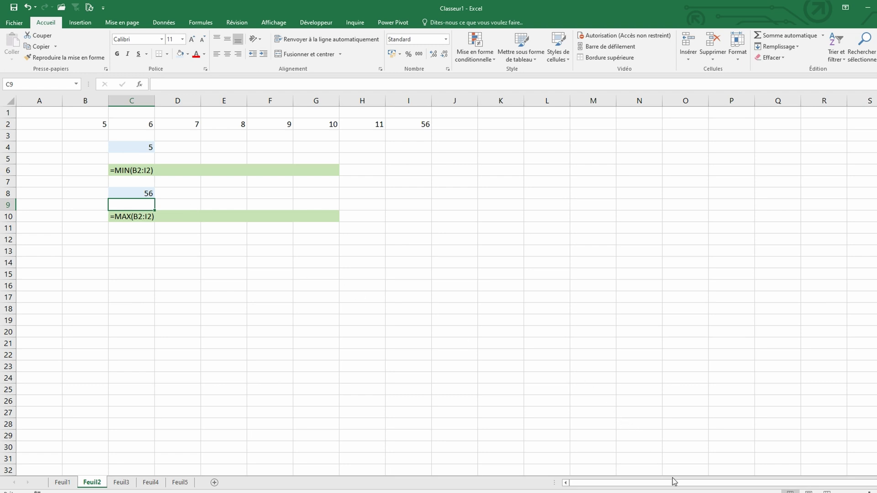
left_click(141, 147)
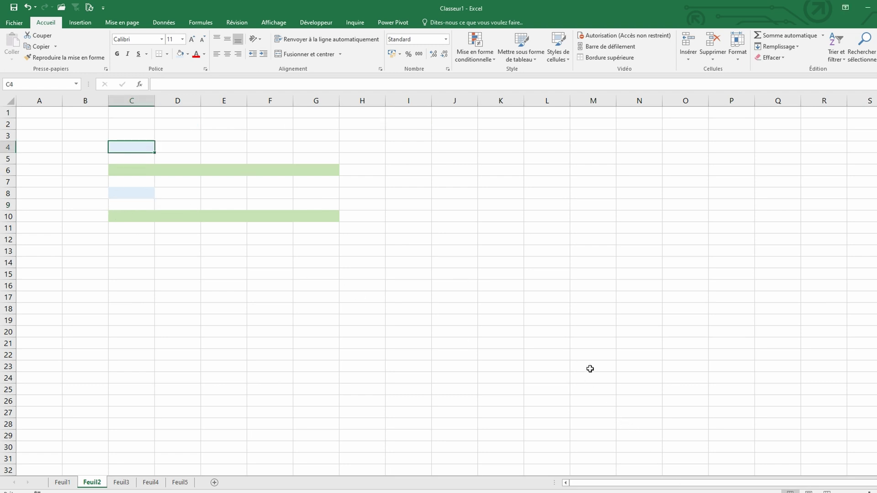
Step: Enter =ALEA() in C4 and =ALEA.ENTRE.BORNES(5;15) in C8
type("=al")
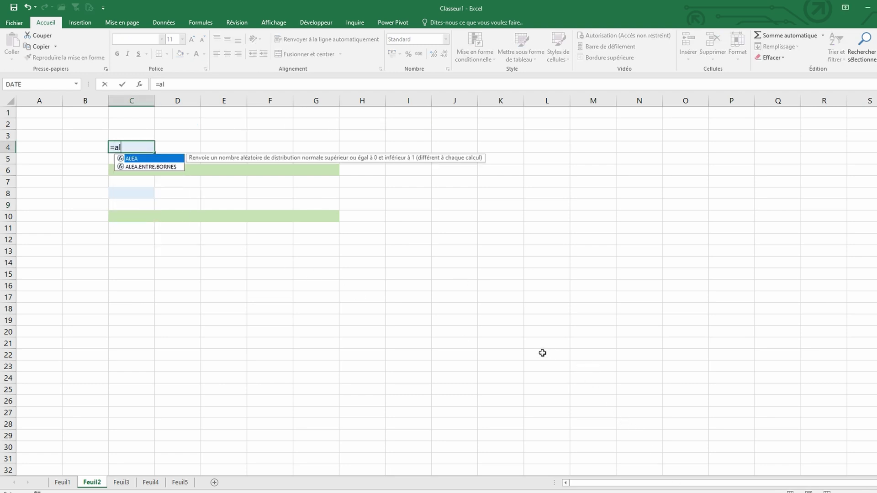
type("ea(")
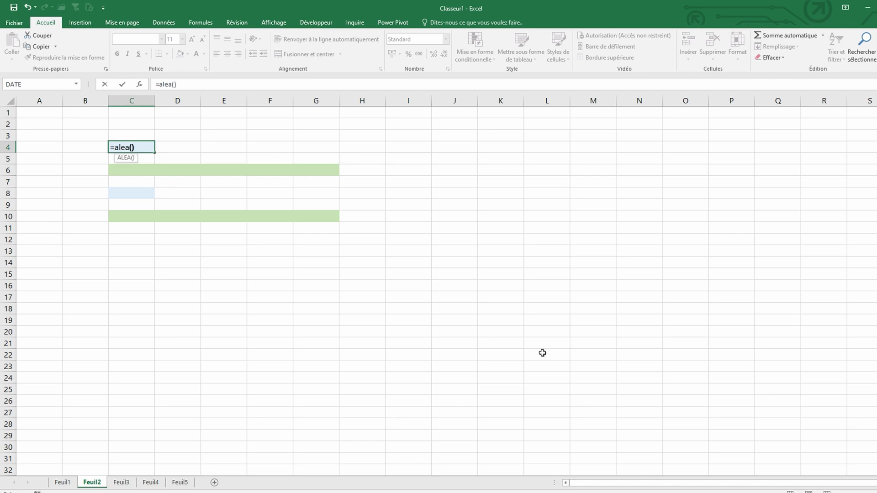
key("Return")
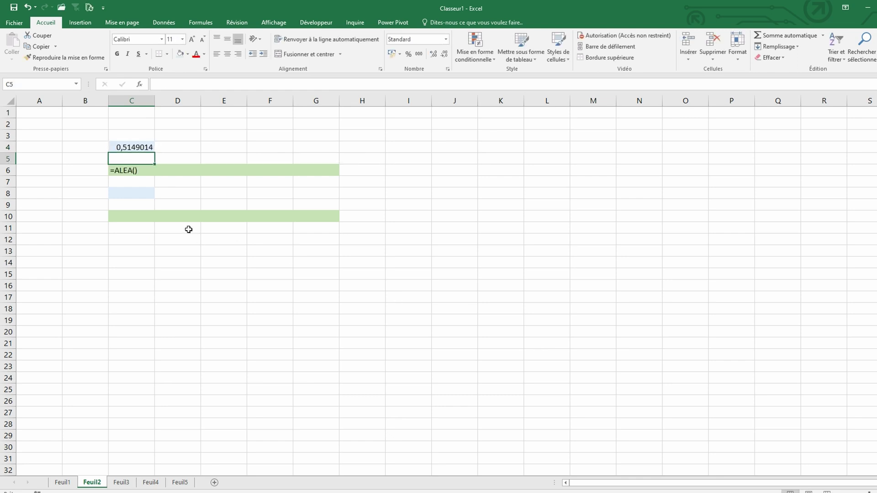
left_click(136, 193)
type("=")
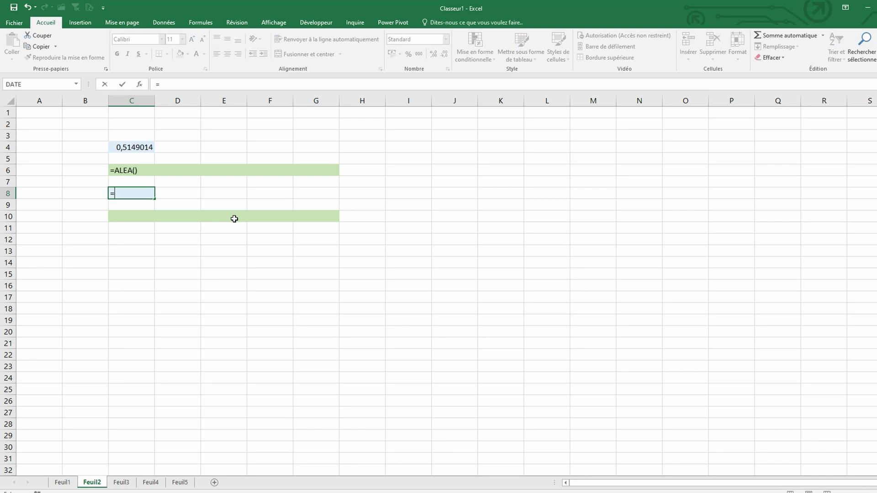
type("alea.entre.")
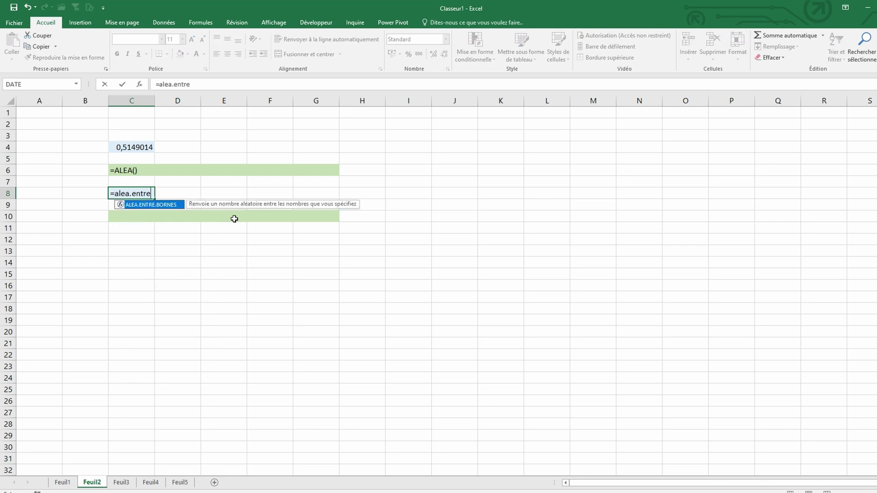
type("bornes()")
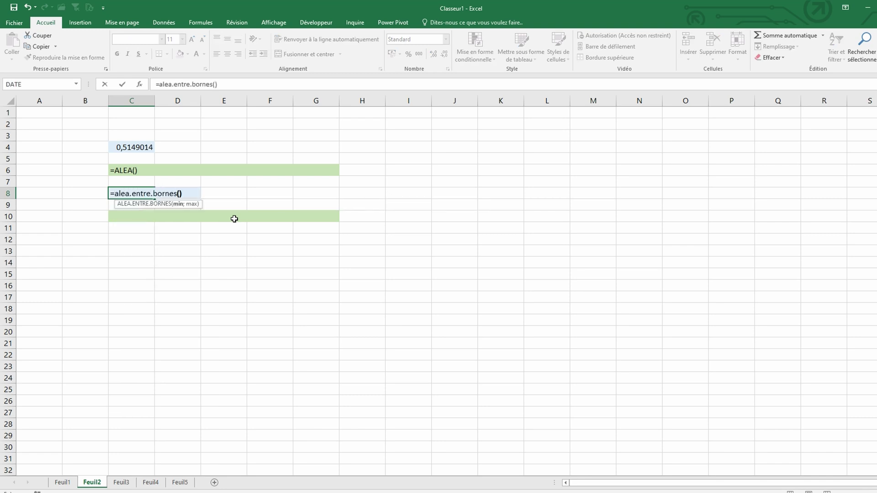
key("BackSpace")
type(";15")
key("Return")
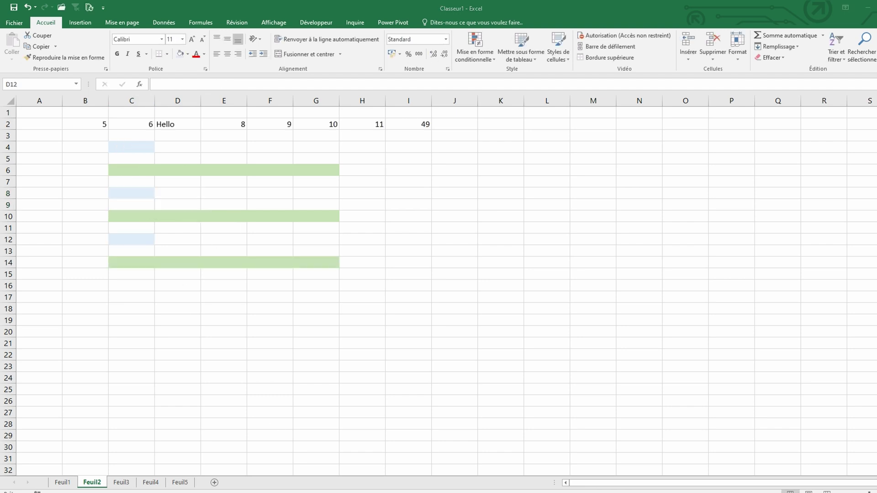
Step: Count the numbers in B2:I2 with =NB(B2:I2) in C4
left_click(135, 146)
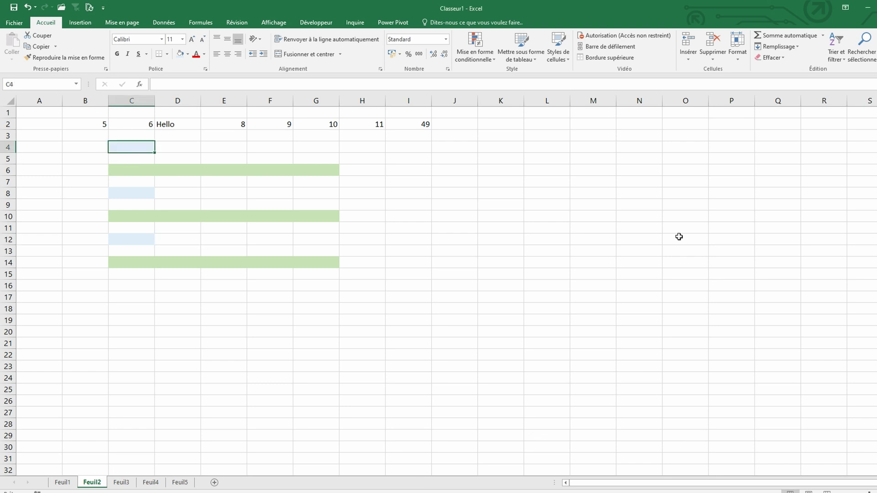
type("=")
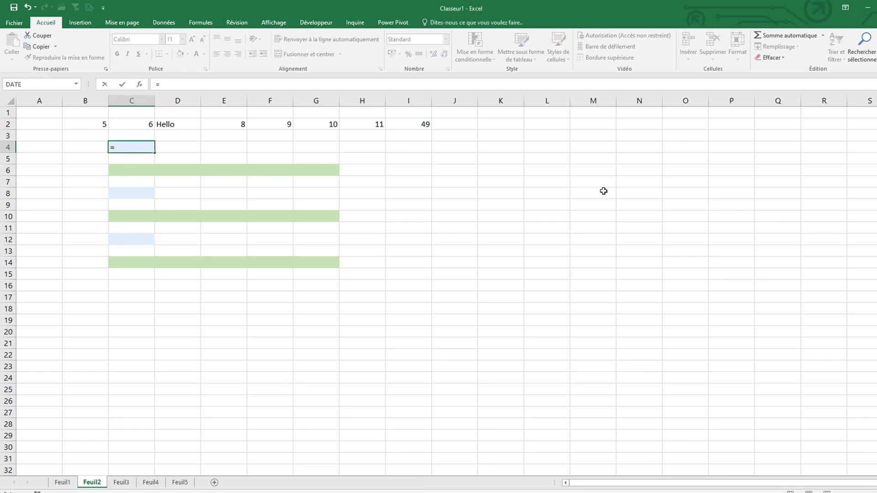
type("nb(")
key("Up")
key("Up")
key("Left")
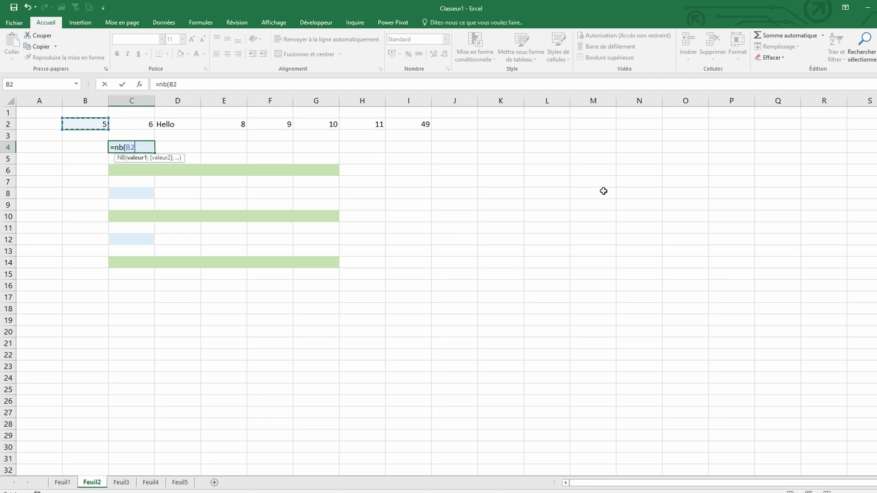
key("shift+Right")
key("shift+Right")
key("shift+Right")
type(")")
key("Return")
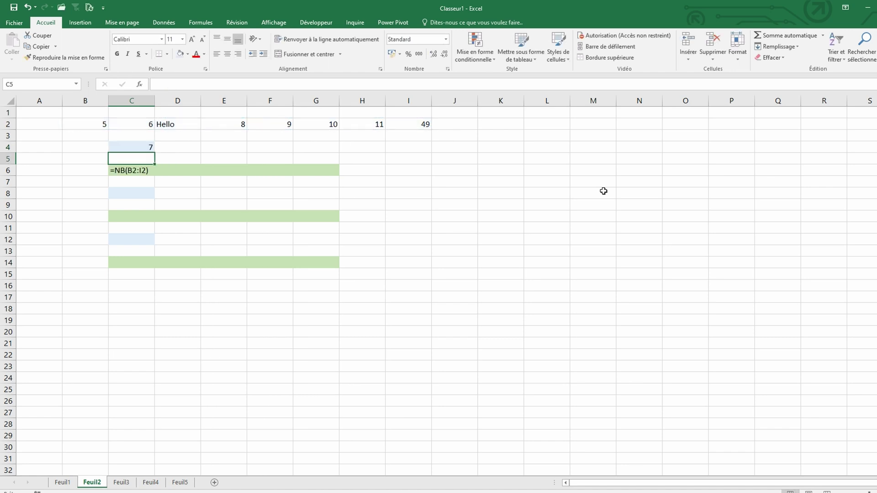
Step: Count the non-empty cells with =NBVAL(B2:I2) in C8
key("Down")
key("Down")
key("Down")
type("=")
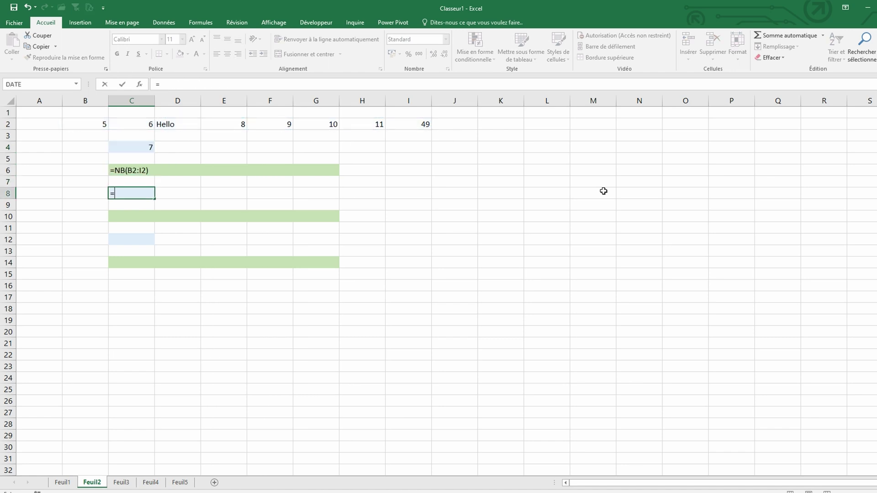
type("nbval(")
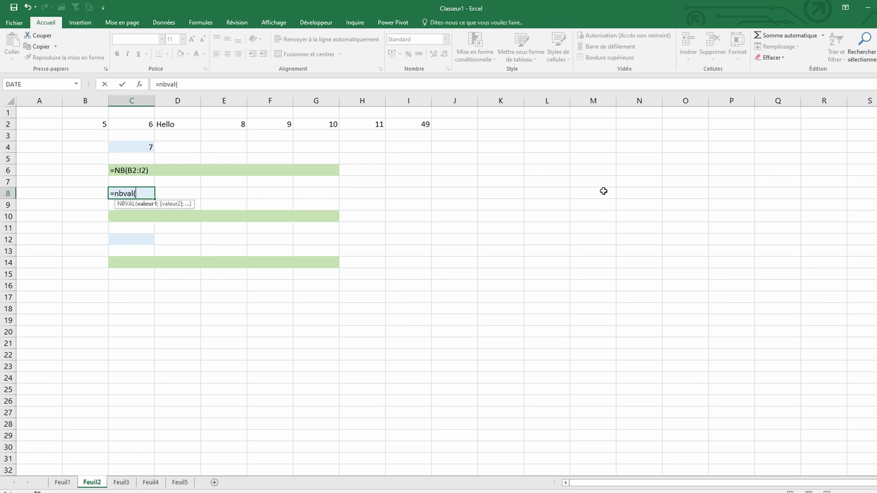
key("Left")
key("Up")
key("Up")
key("Up")
key("ctrl+shift+Right")
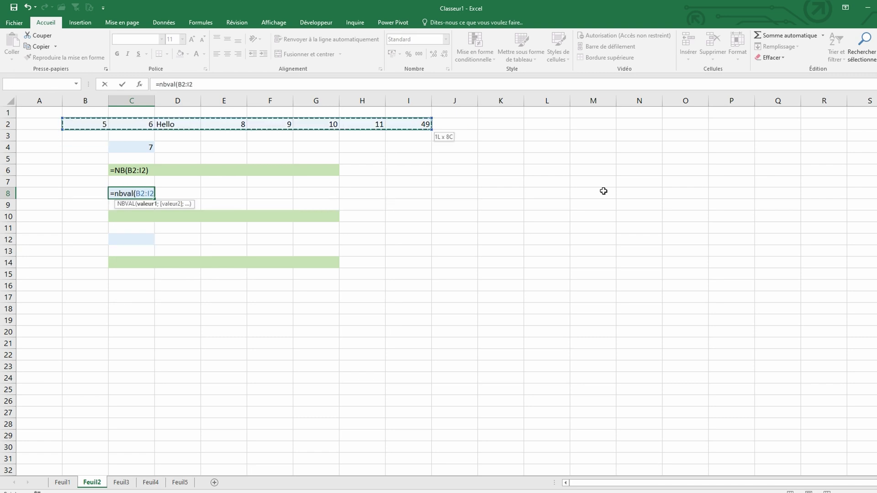
type(")")
key("Return")
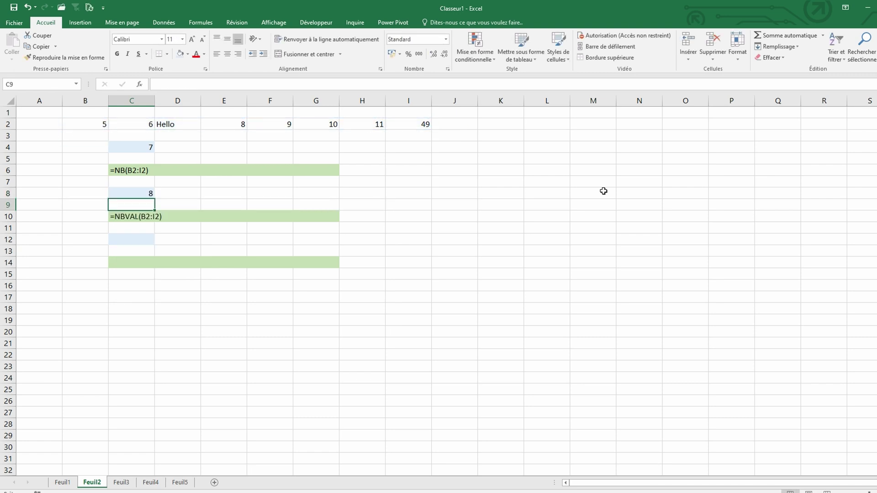
Step: Count the blank cells with =NB.VIDE(B2:I2) in C12
key("Down")
key("Down")
key("Down")
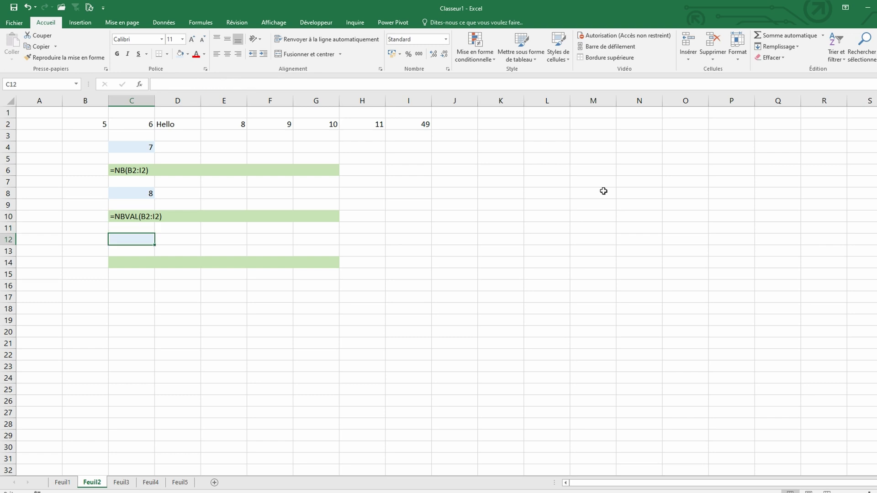
type("=nb.vide")
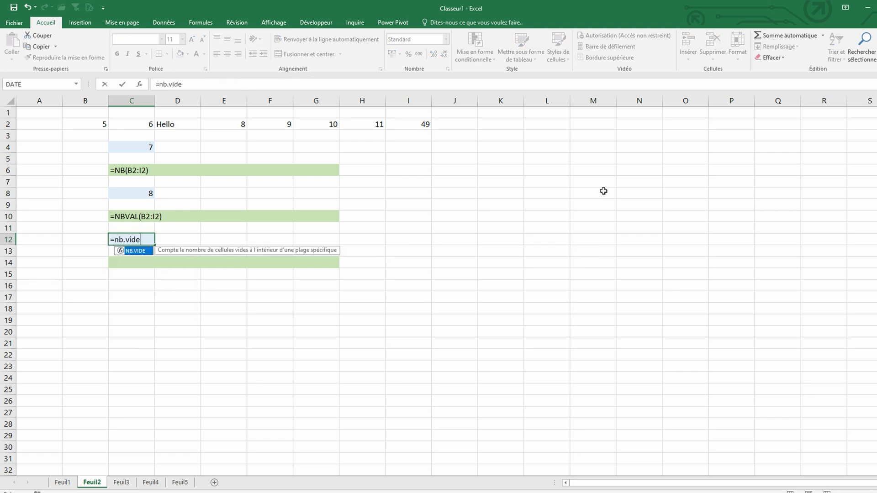
type("(")
key("Up")
key("Up")
key("Up")
key("Left")
key("shift+Right")
key("shift+Right")
key("shift+Right")
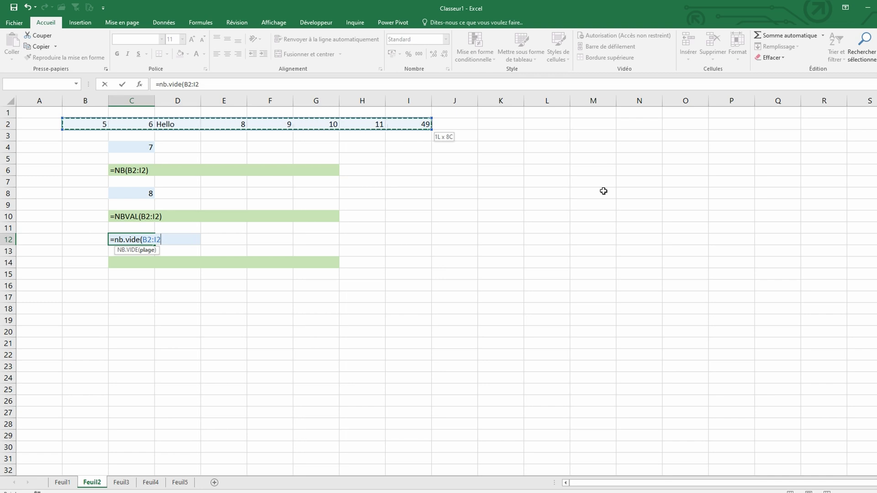
key("Return")
Step: Clear the values in G2 and E2 to test the counts
left_click(313, 130)
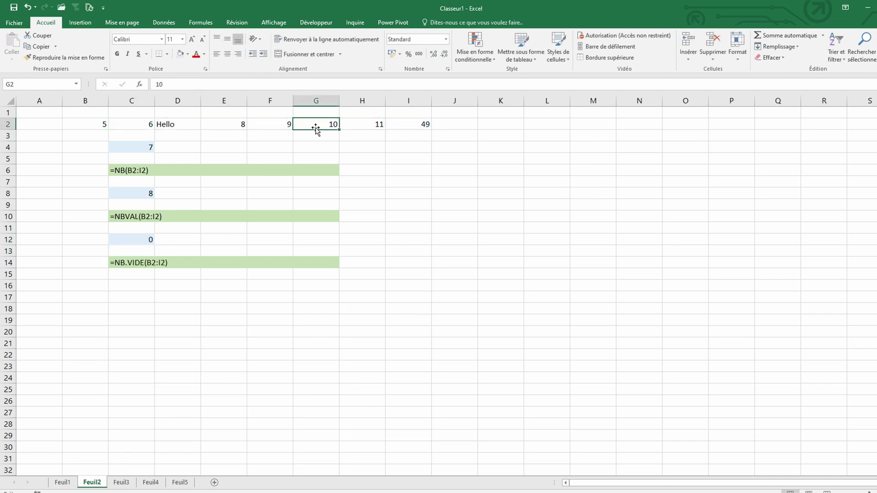
key("Delete")
left_click(236, 128)
key("Delete")
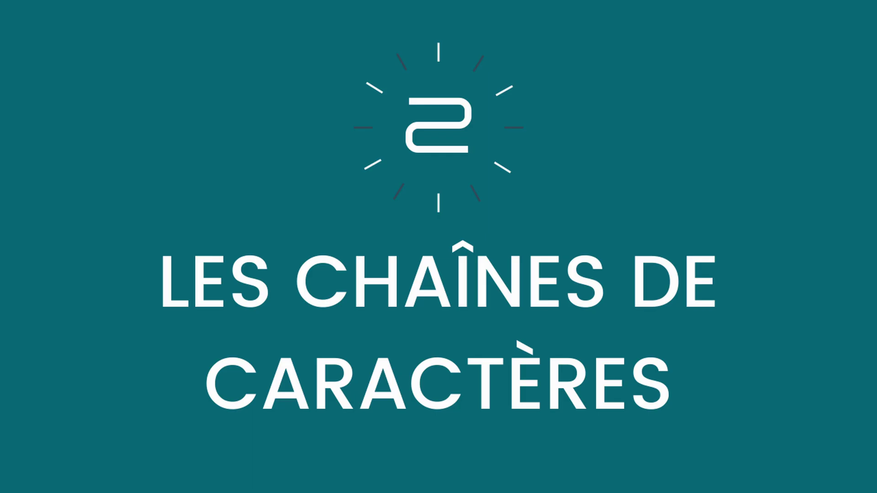
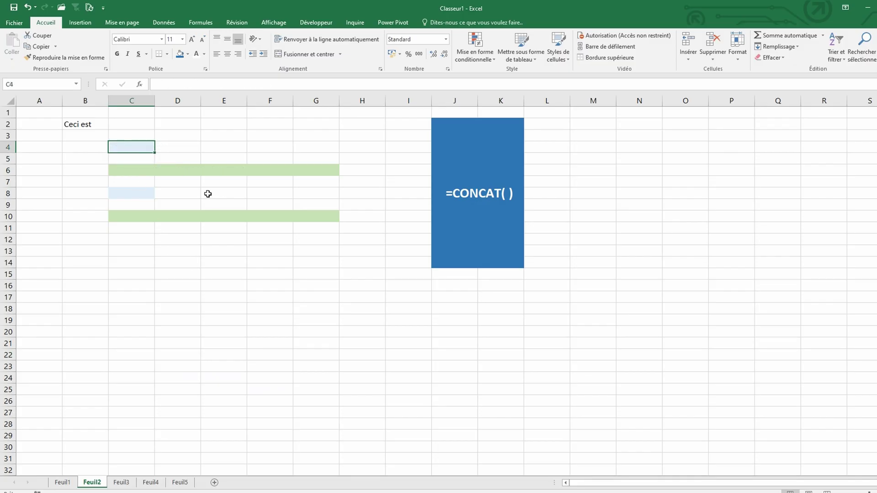
Step: In C4, enter =concatener( with B2 as the first argument, then type the next separators and text
type("=concat")
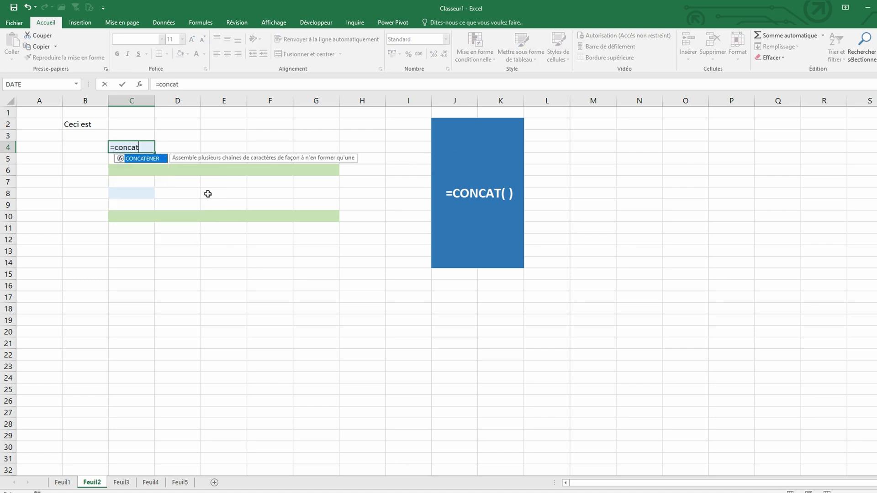
type("ener(")
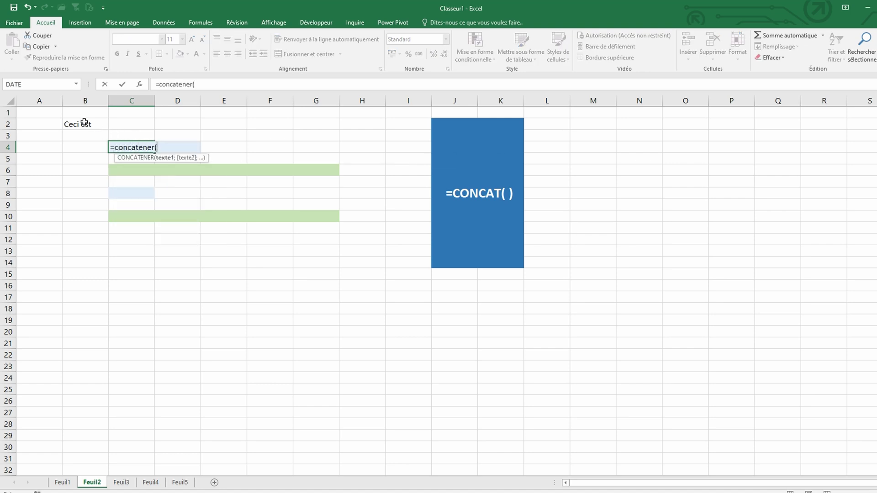
left_click(82, 122)
Step: Finish =CONCATENER(B2;1;" concaténation") in C4, then join B2, C2 and D2 with & in C8
type(";1")
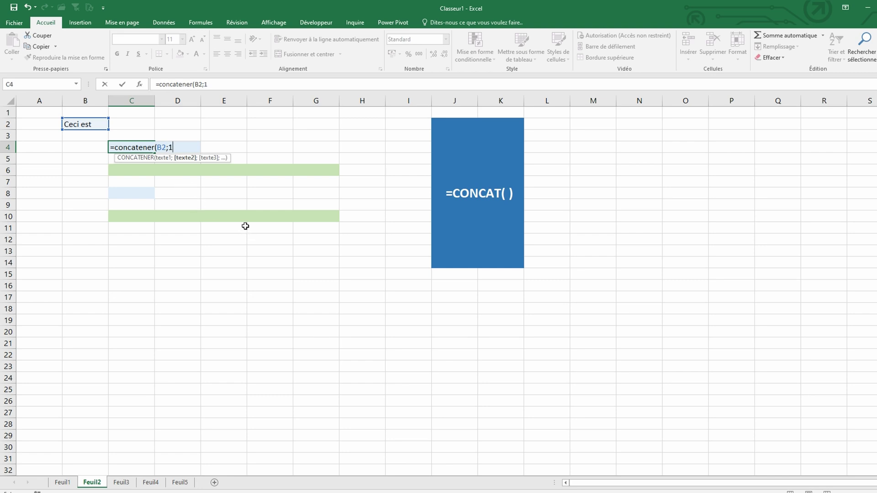
type(";\" concatén")
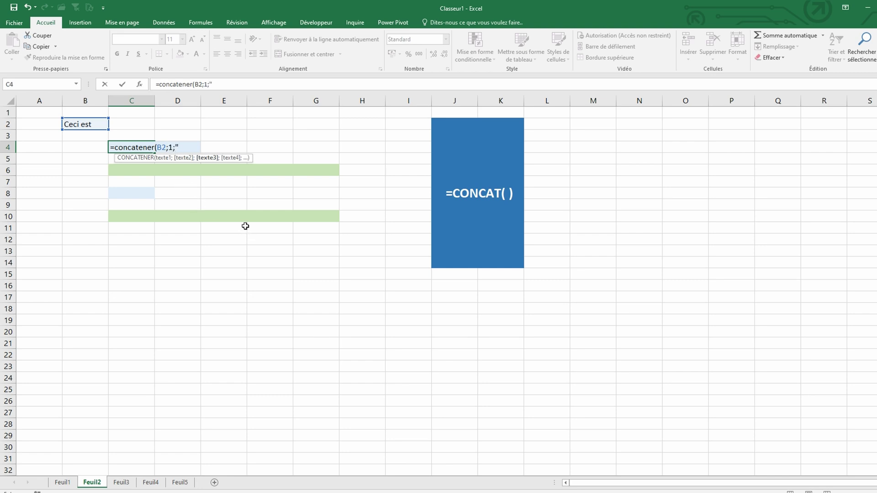
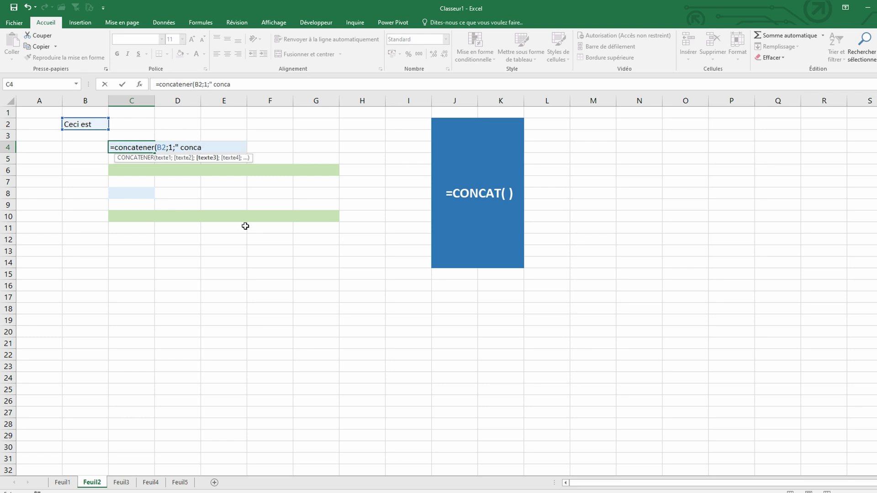
Step: In C4, enter =concatener( with B2 as the first argument, then type the next separators and text
Step: Finish =CONCATENER(B2;1;" concaténation") in C4, then join B2, C2 and D2 with & in C8
type("ation")
key("Return")
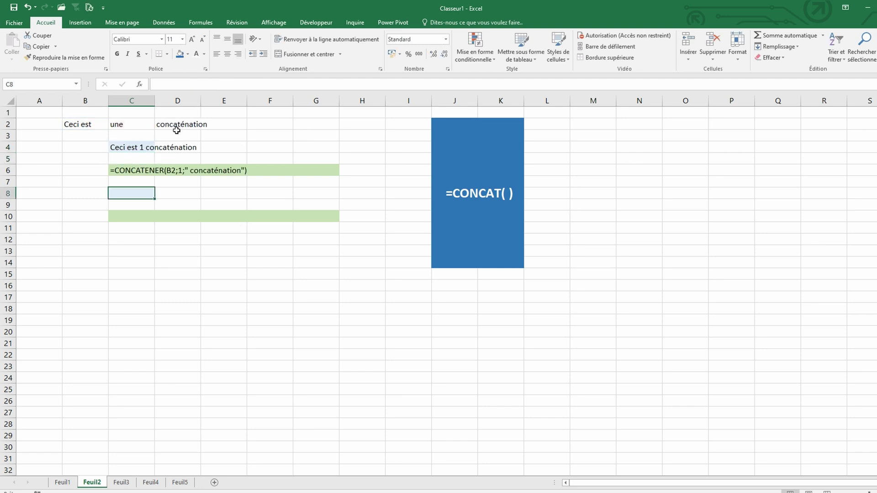
type("=")
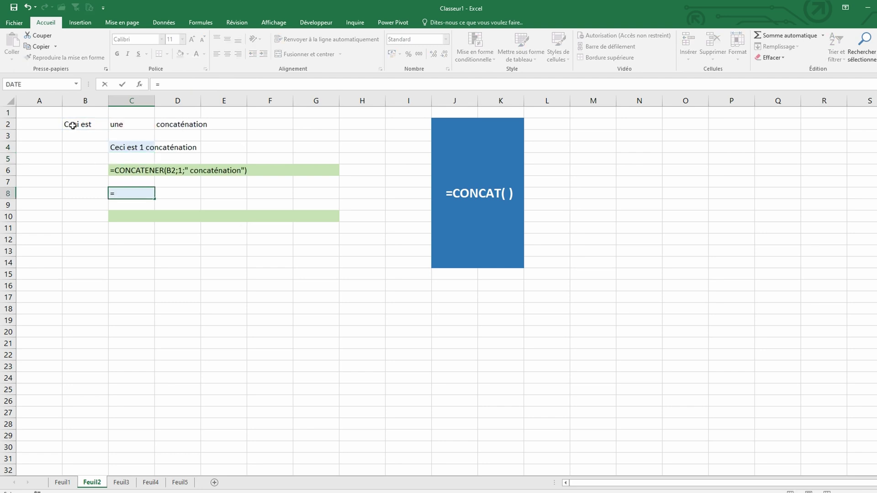
left_click(73, 126)
type("&")
left_click(134, 126)
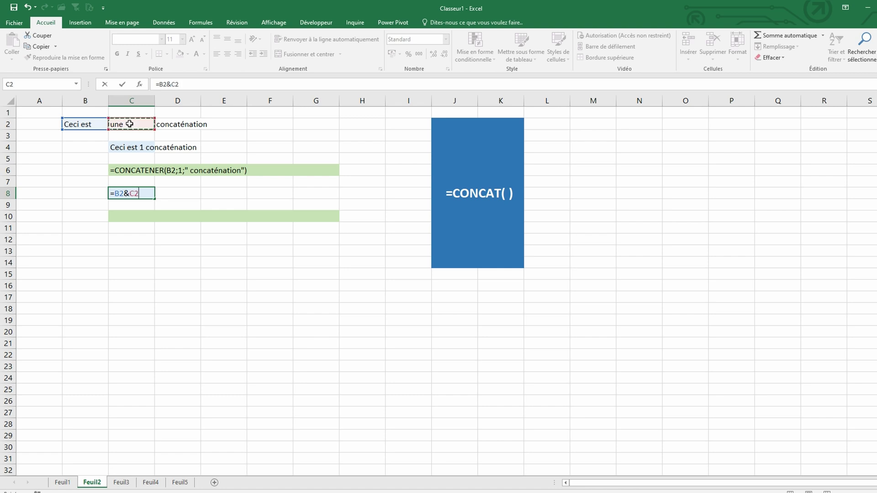
type("&C2")
type("&\" \"&")
left_click(173, 123)
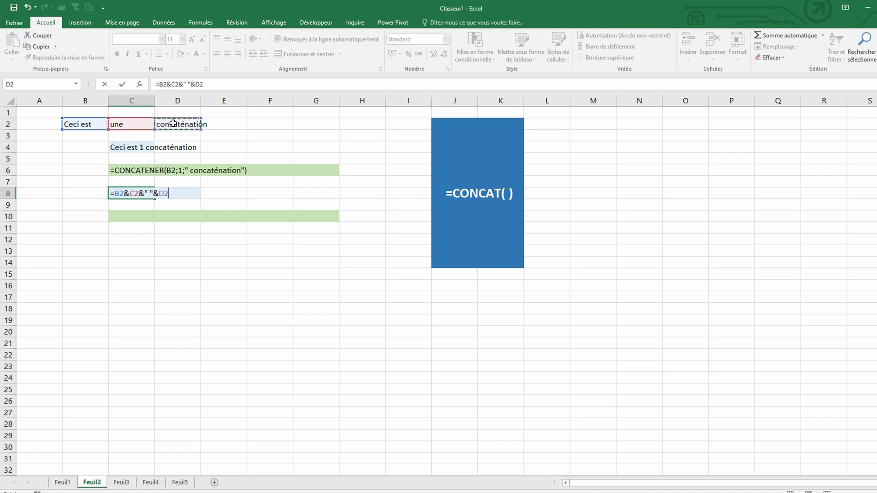
key("Return")
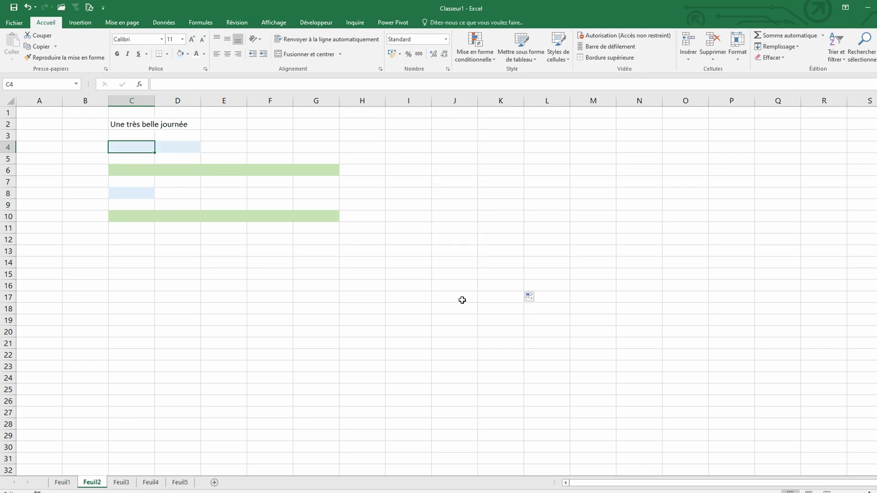
Step: Enter =SUBSTITUE(C2;"journée";"fête") in C4 to show "Une très belle fête"
type("=")
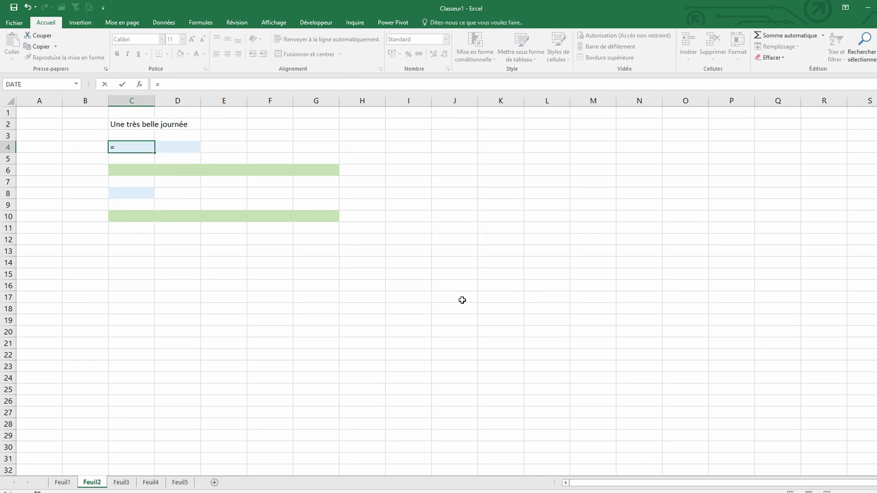
type("subs")
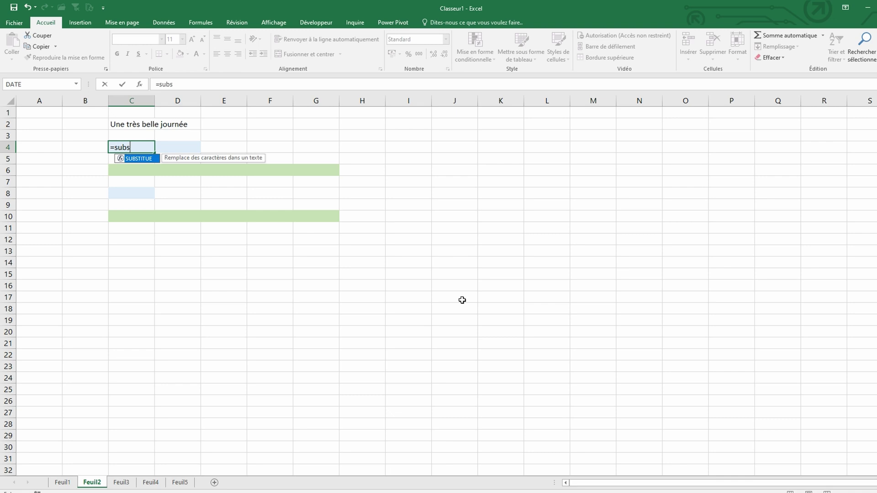
type("titue(")
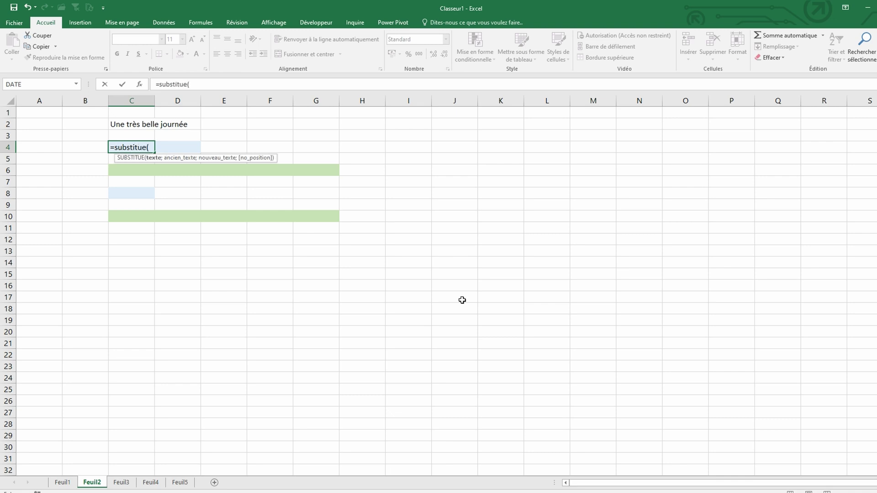
key("Up")
key("Up")
type(";\"")
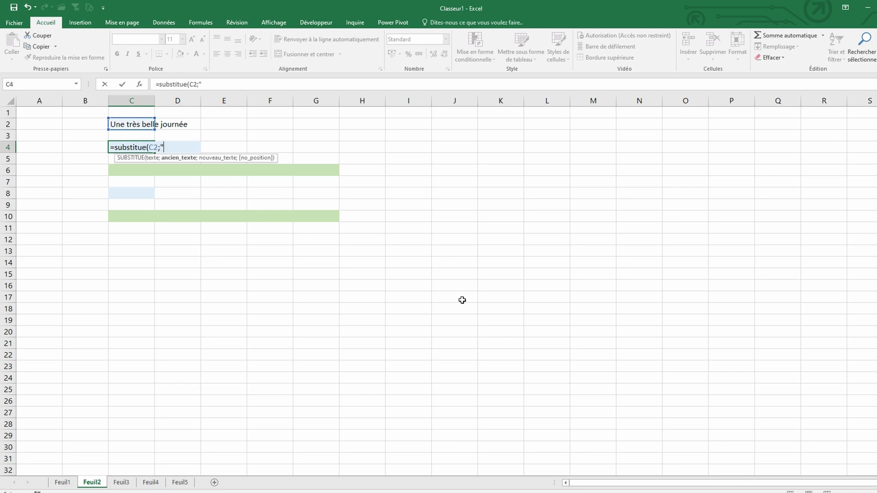
type("journée\"")
type(";\"fête\"")
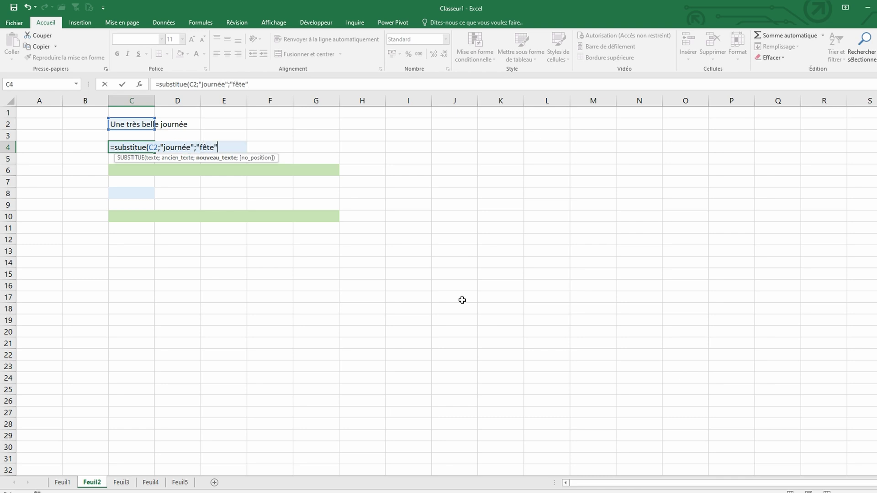
key("Return")
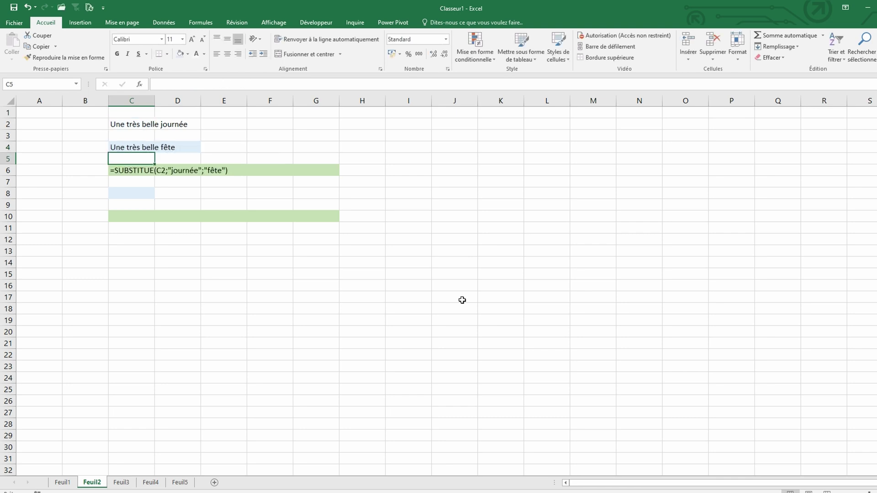
Step: Enter =GAUCHE(C2;5) in C4 to get the sentence's first five characters
left_click(123, 147)
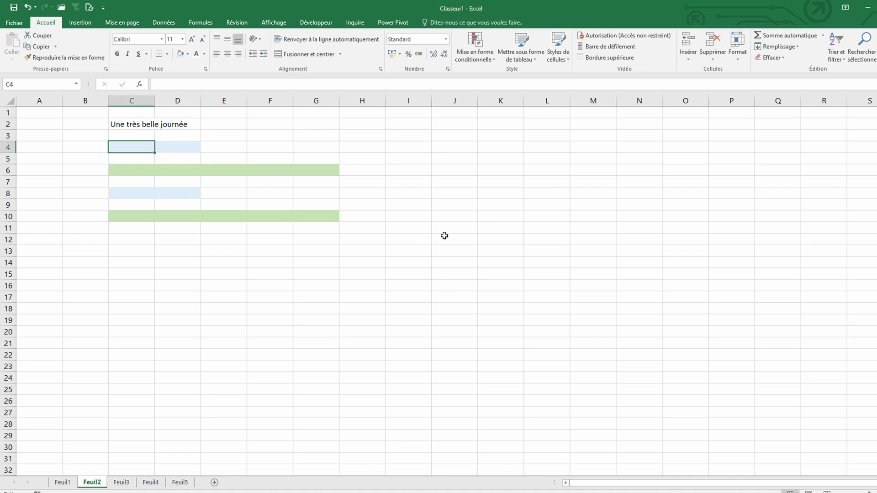
type("=gauche")
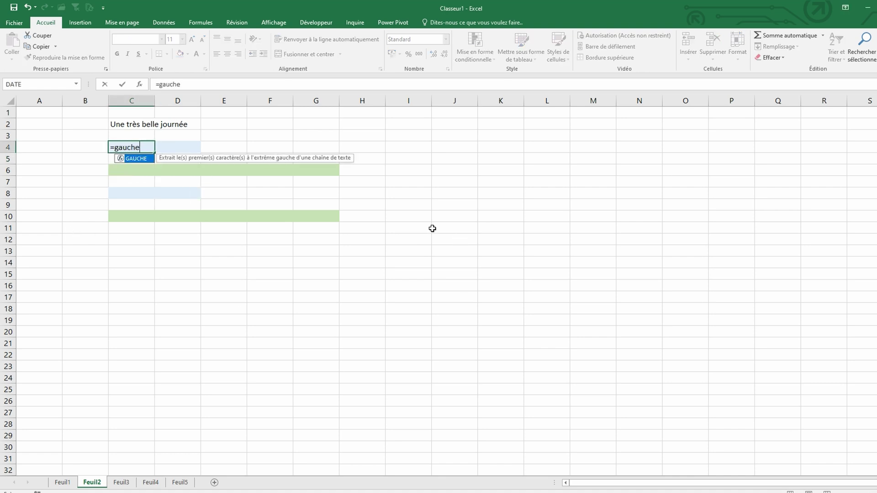
type("(")
key("Up")
key("Up")
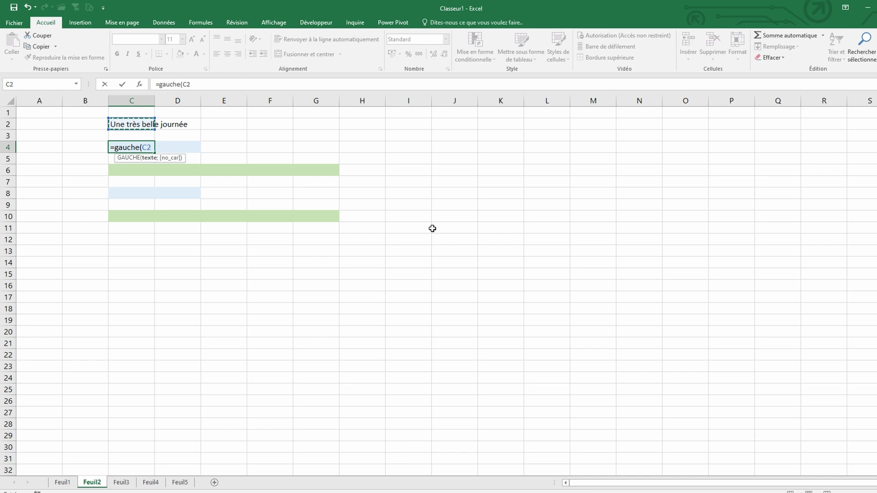
type(";5")
type(")")
key("Return")
Step: Enter =DROITE(C2;3) in C8 to get the sentence's last three characters
key("Right")
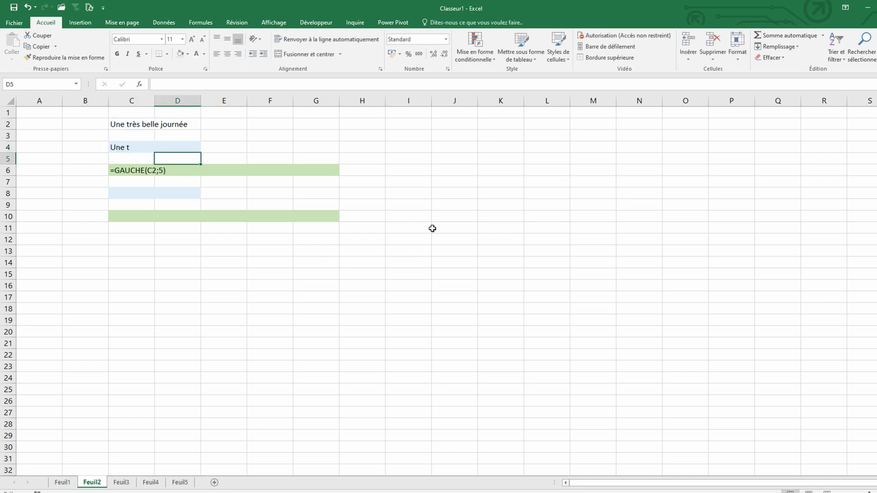
key("Left")
key("Down")
key("Down")
key("Down")
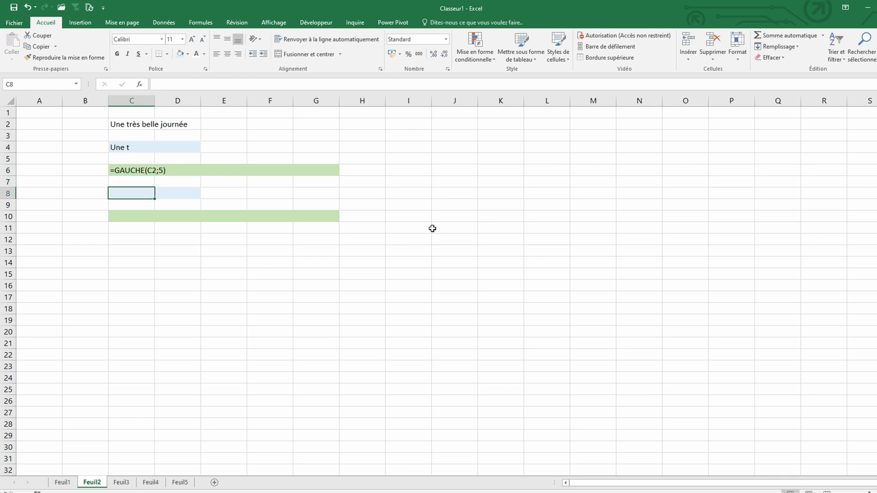
type("=droite(")
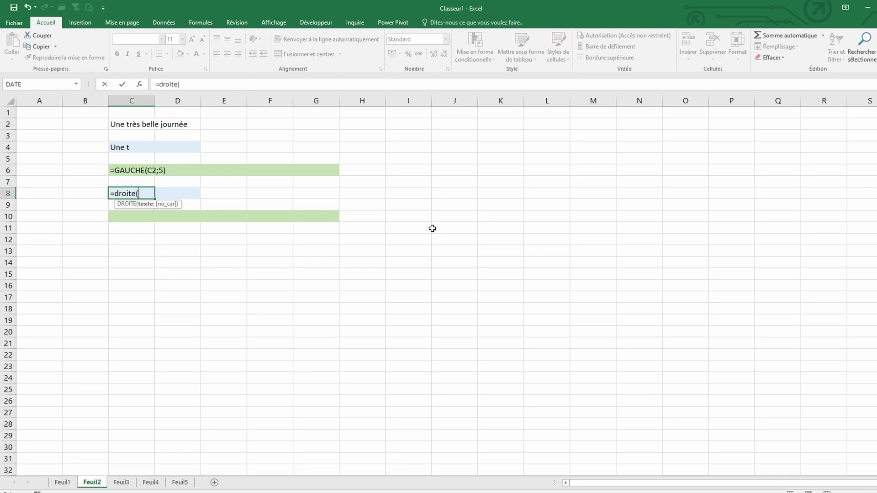
type("C2")
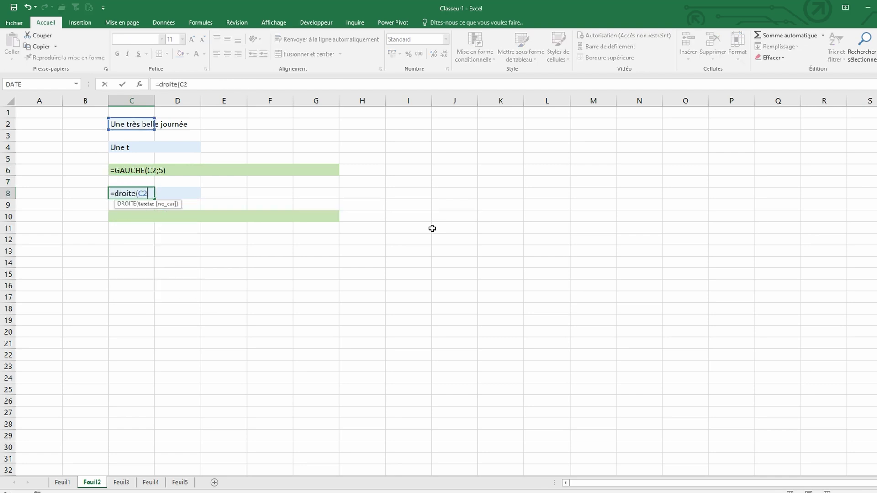
type(";3")
type(")")
key("Return")
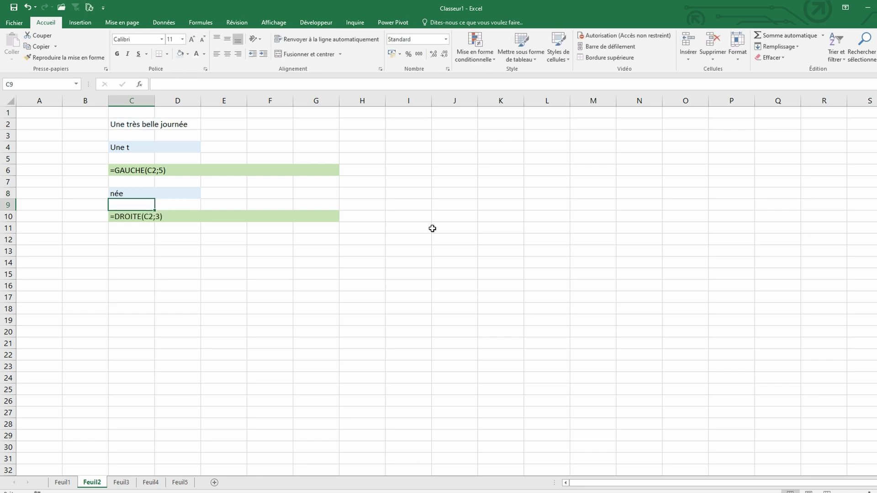
Step: Edit the sentence in C2 and confirm the change
left_click(151, 124)
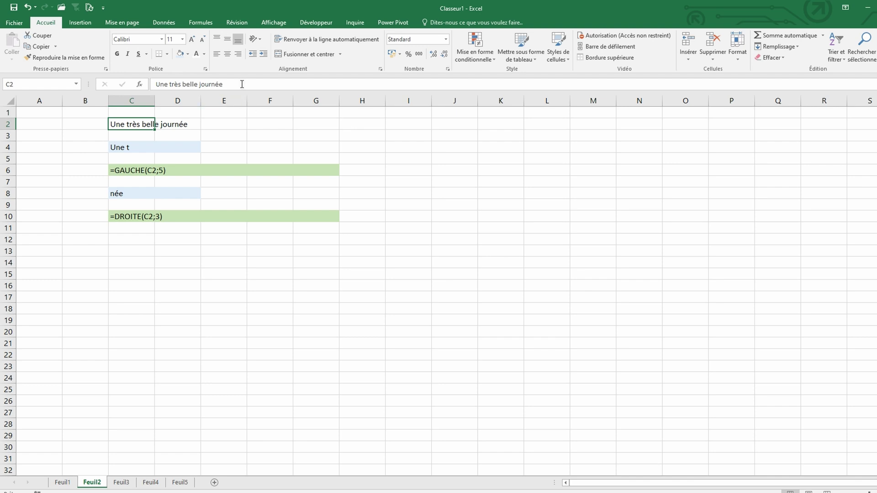
left_click(286, 85)
left_click(405, 325)
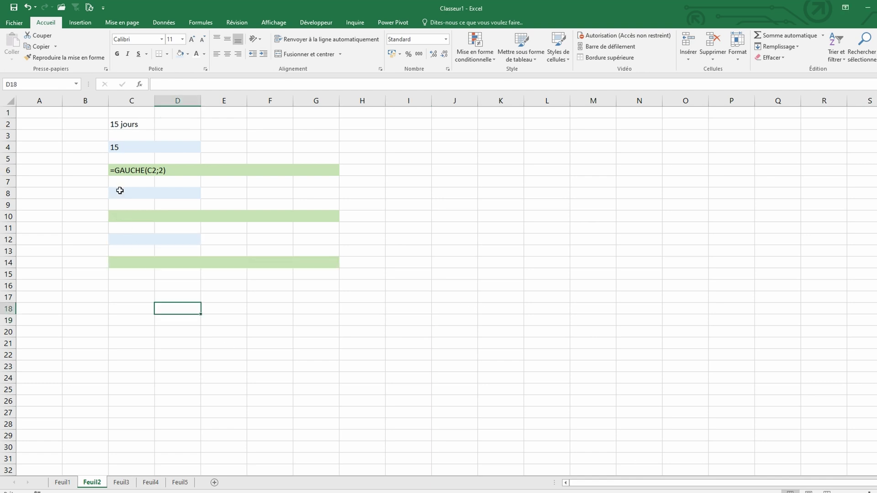
Step: Enter =C4*6 in C8 to multiply the 15 in C4 by 6
left_click(121, 192)
type("=")
left_click(121, 146)
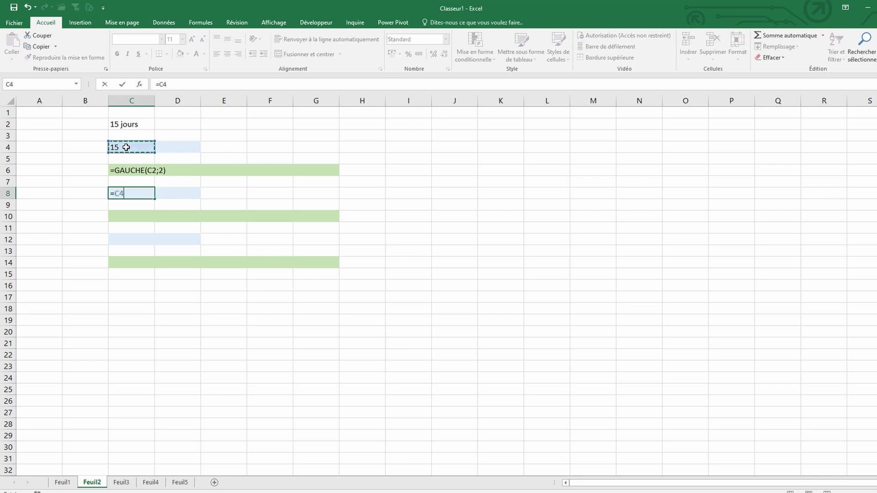
type("*6")
key("Return")
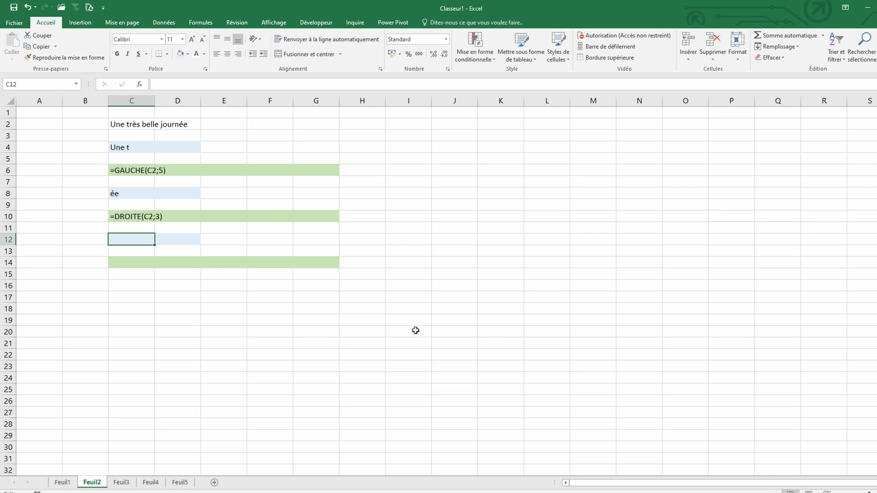
Step: Enter =STXT(C2;10;5) in C12 to extract "belle"
type("=")
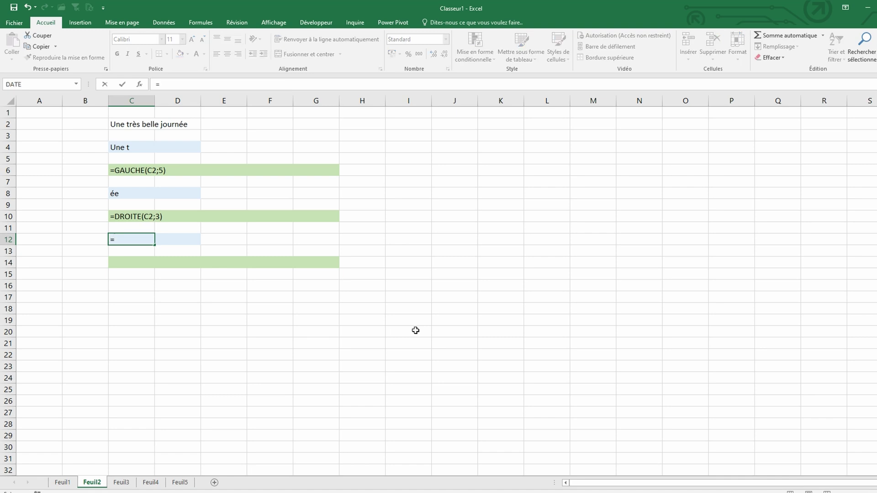
type("stxt(")
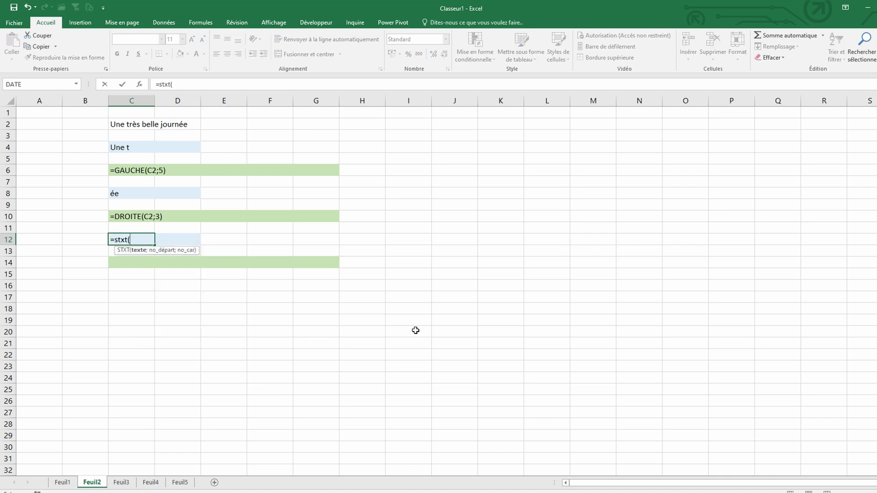
left_click(137, 125)
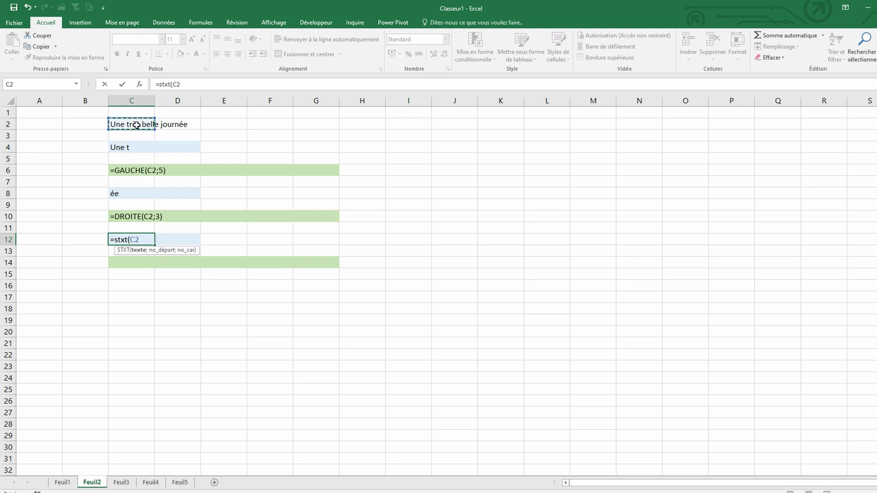
type(";10")
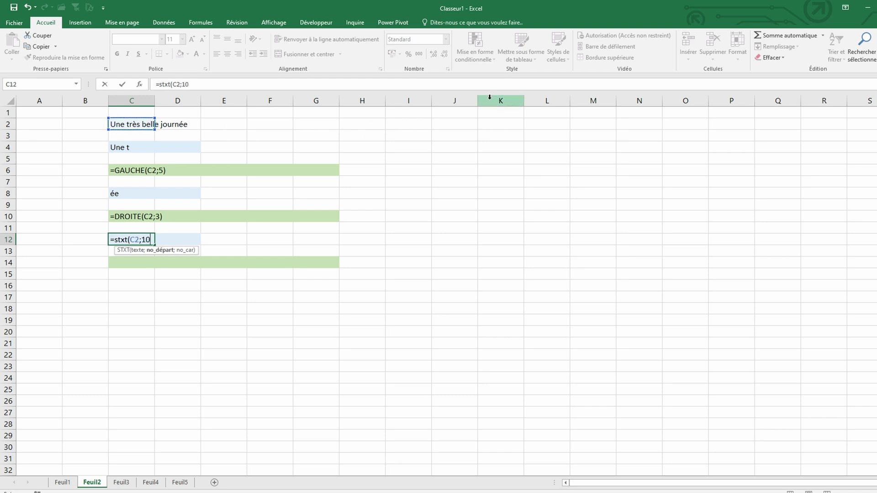
type(";5)")
key("Return")
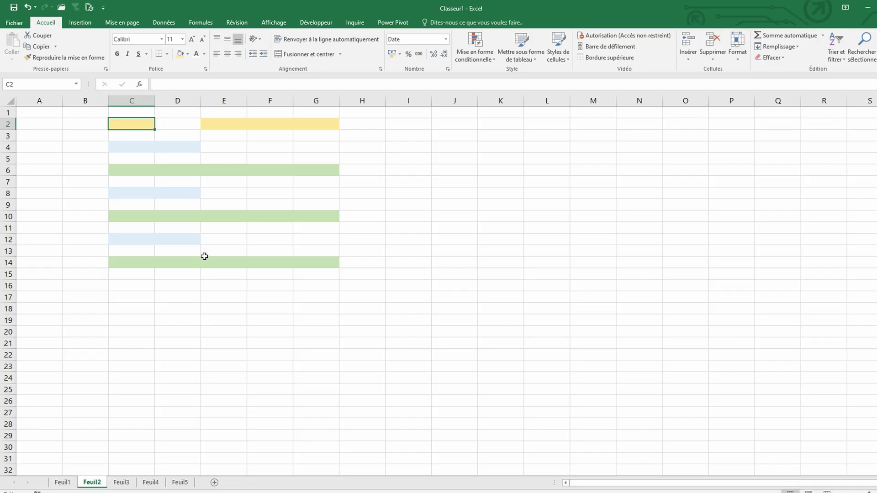
Step: Put =AUJOURDHUI() in C2, then =JOUR(C2), =MOIS(C2) and =ANNEE(C2) in C4, C8 and C12
type("=auj")
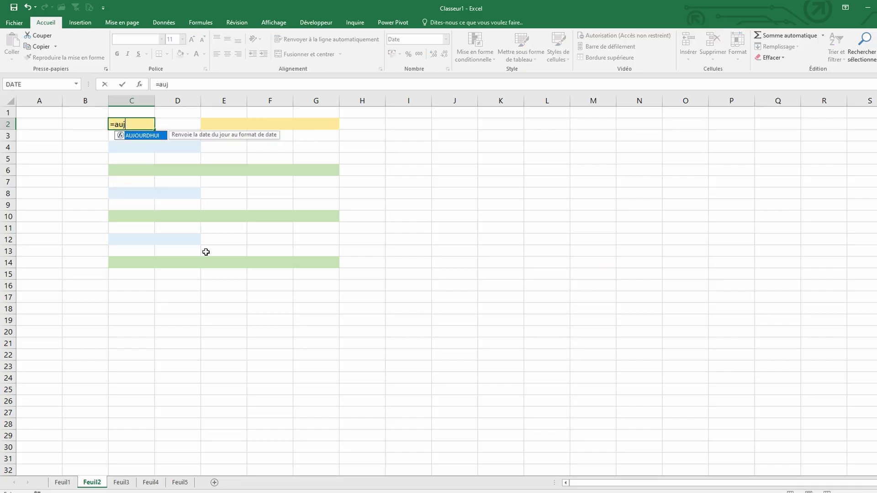
type("ourdhu")
type("i()")
key("Return")
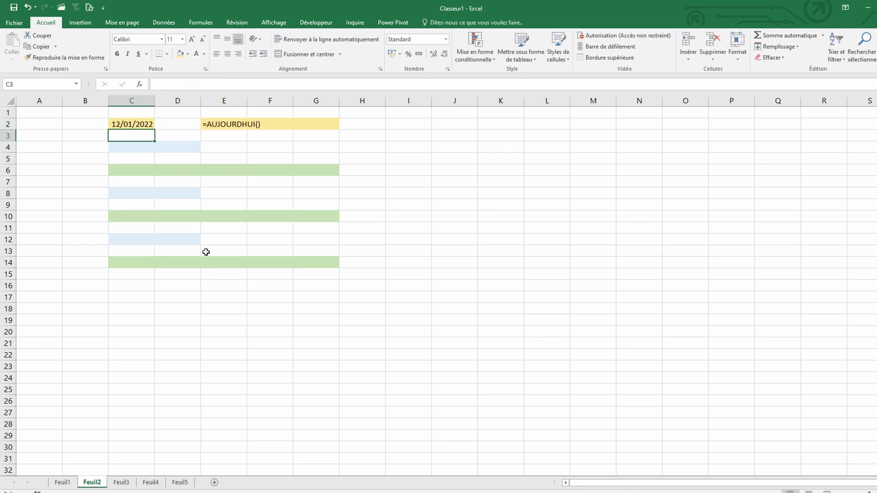
key("Down")
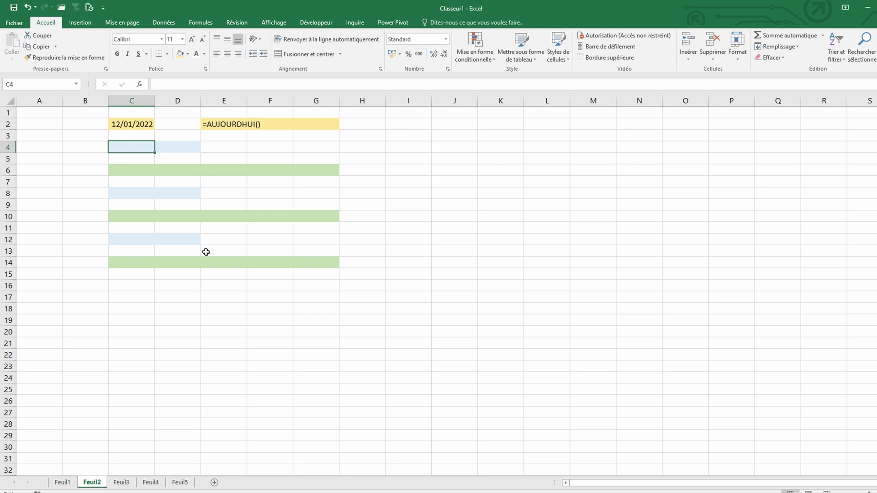
type("=jour(C2")
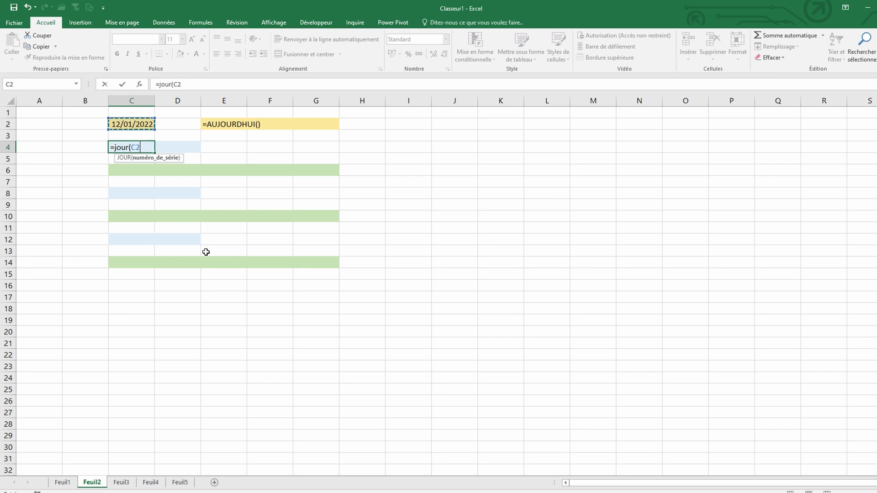
type(")")
key("Return")
key("Down")
key("Down")
key("Down")
type("=mois(")
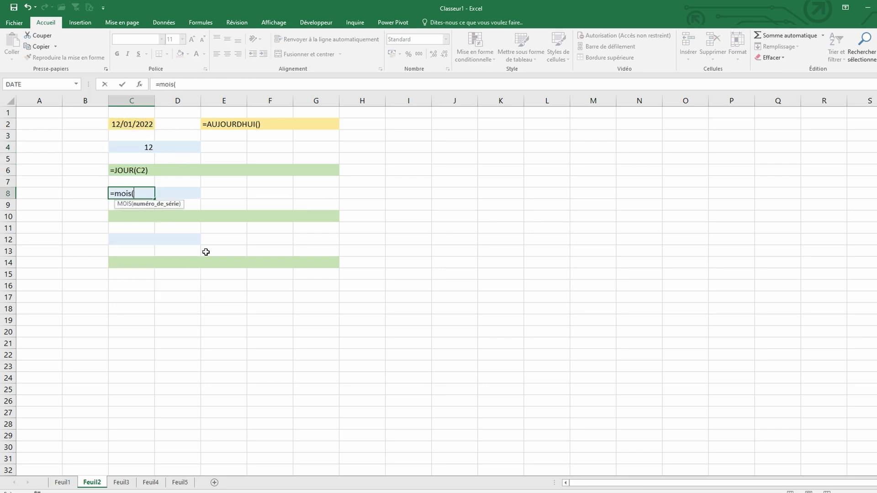
type("C2)")
key("Return")
key("Down")
key("Down")
key("Down")
type("=a")
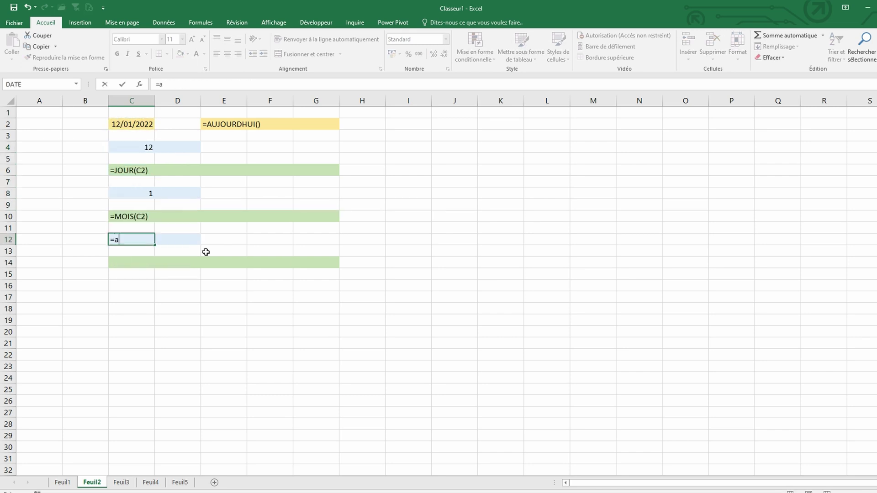
type("nnee(C2)")
key("Return")
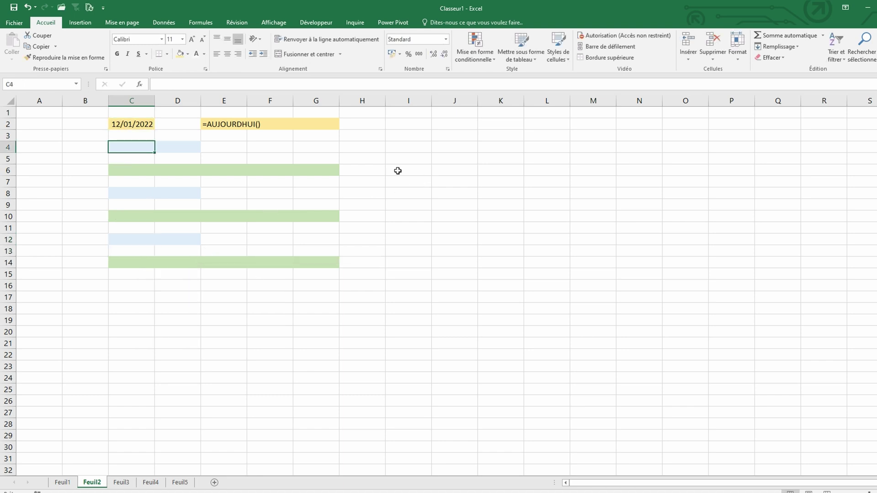
Step: Enter =JOURSEM(C2;2) in C4 to get weekday 3 with Monday-start weeks
type("=jour")
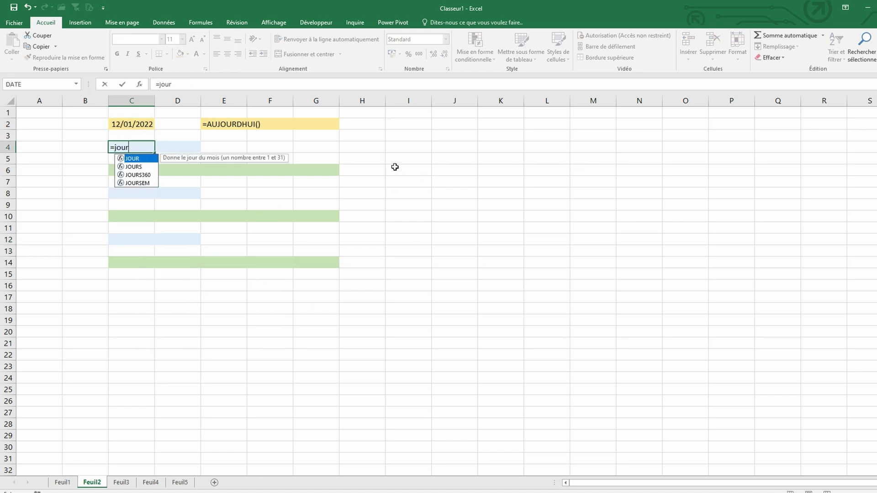
type("sem(C2")
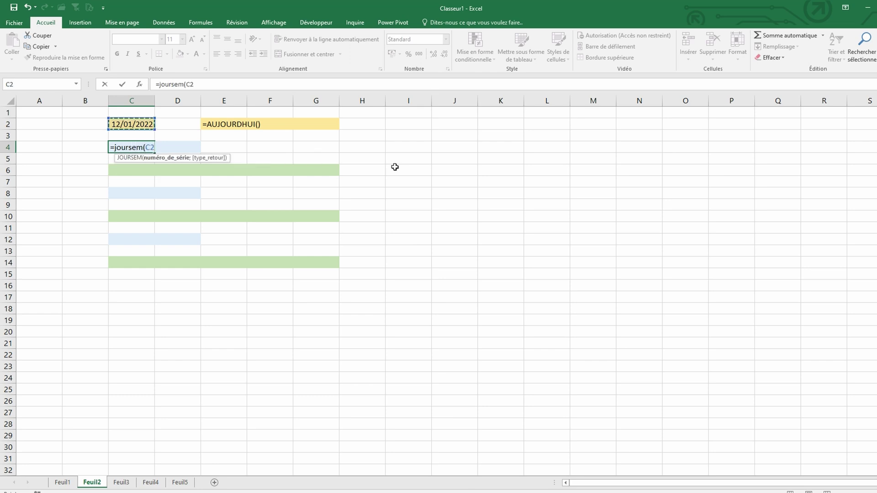
type(";2)")
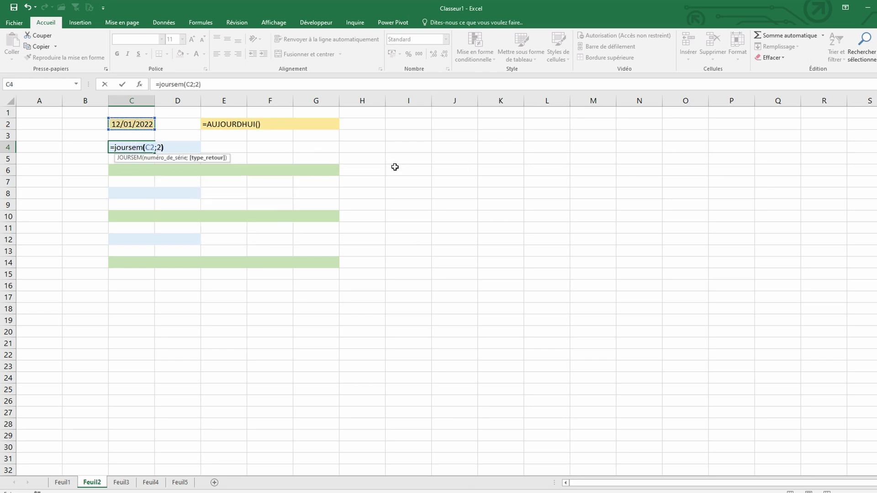
key("Return")
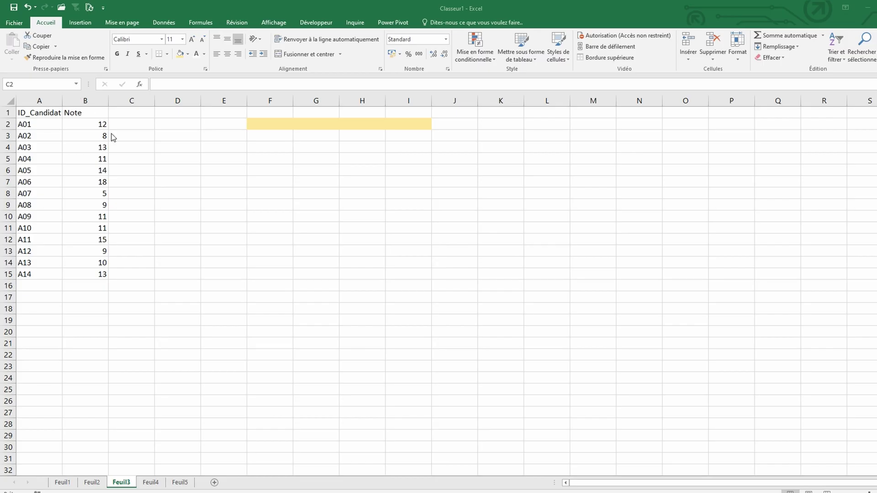
Step: Enter =SI(B2<10;"Examen à repasser";"Candidat reçu") in C2
left_click(124, 127)
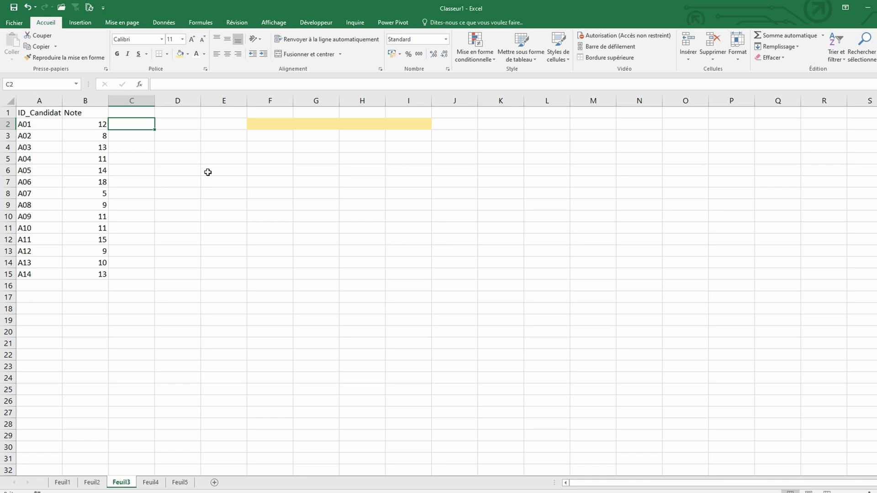
type("=")
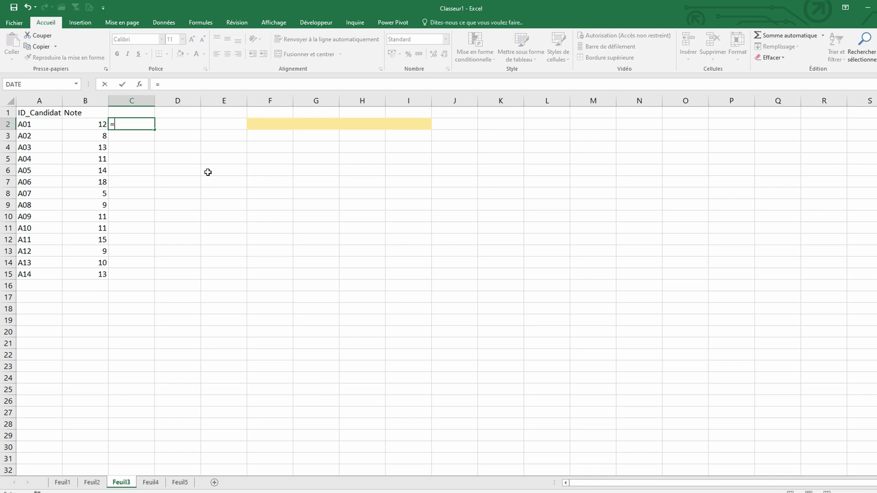
type("si")
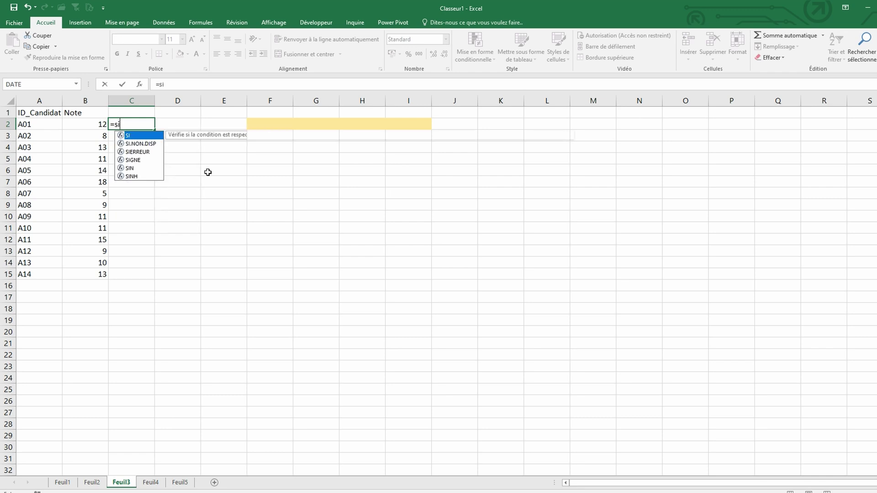
type("(")
key("Left")
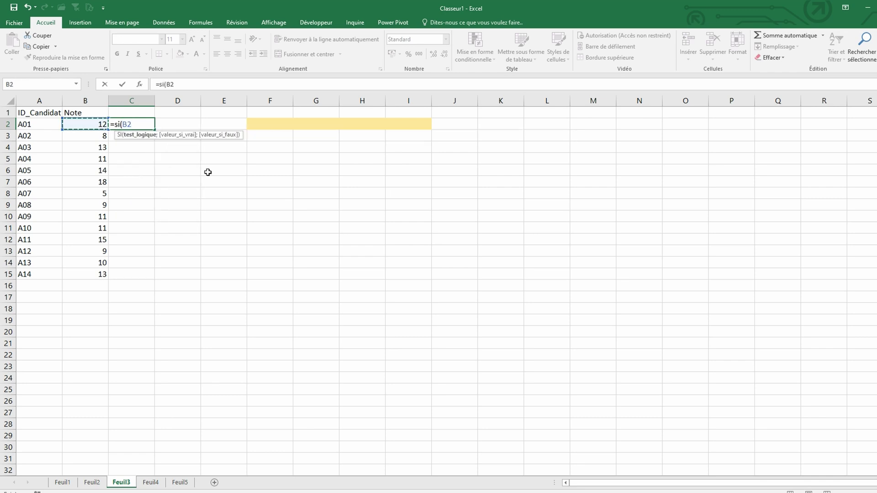
type("<10;")
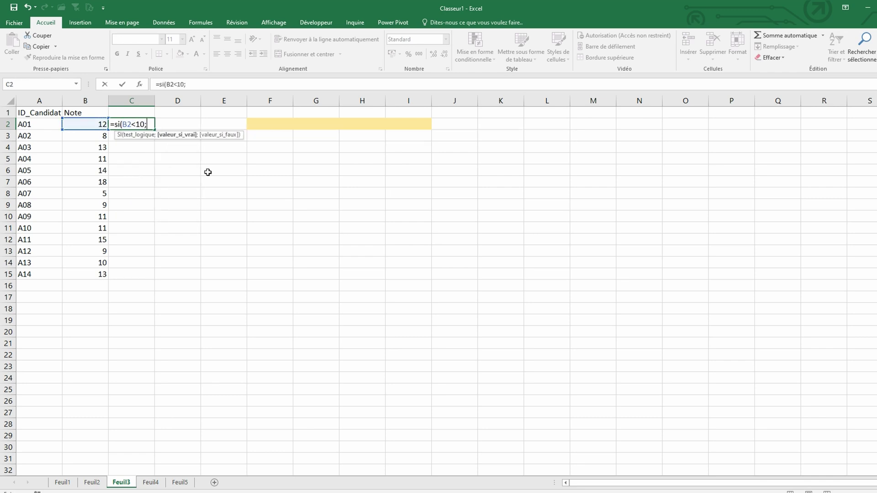
type("\"")
type("Examen à")
type(" repasser\"")
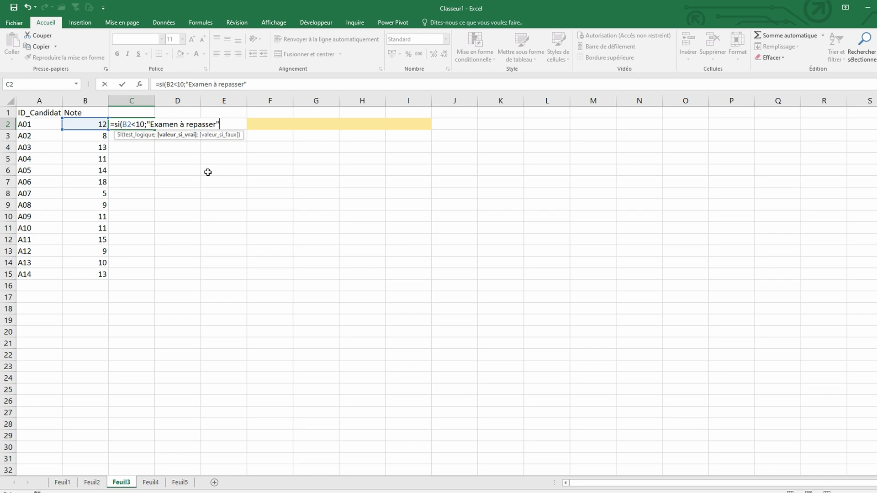
type(";\"")
type("Candidat re")
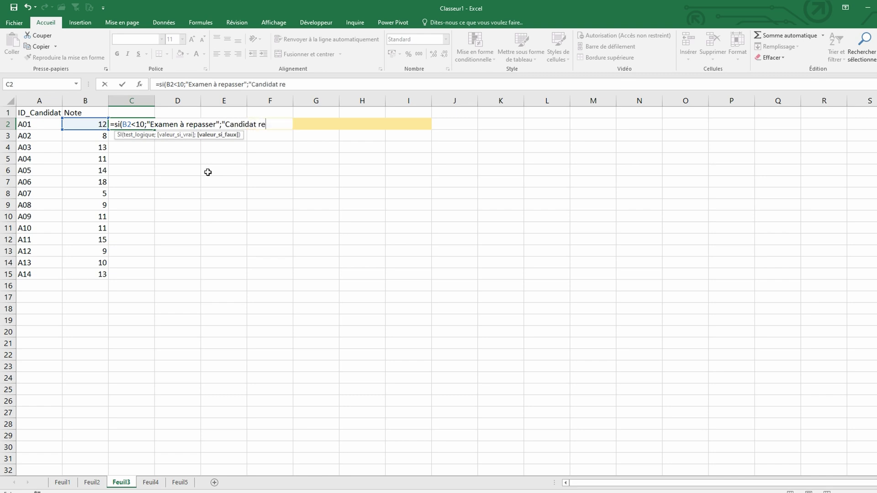
type("çu\")")
key("Return")
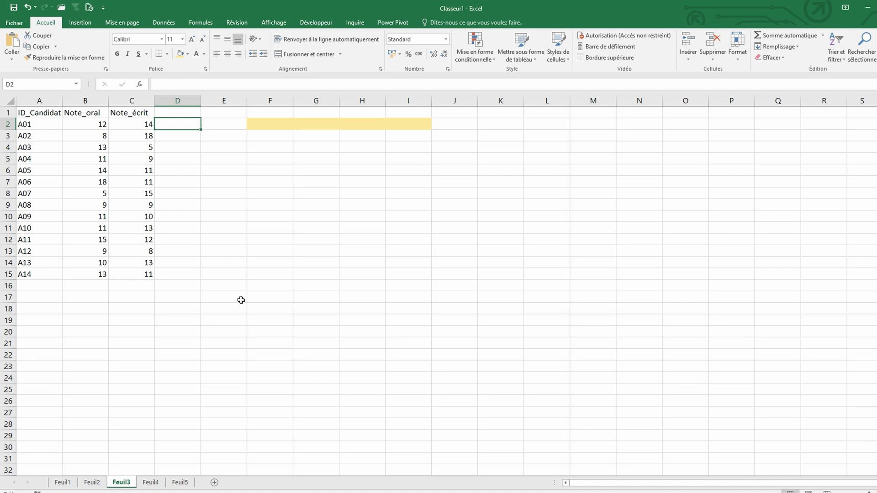
Step: Enter the nested SI/ET/OU result formula in D2 and fill it down to D15
type("=si(e")
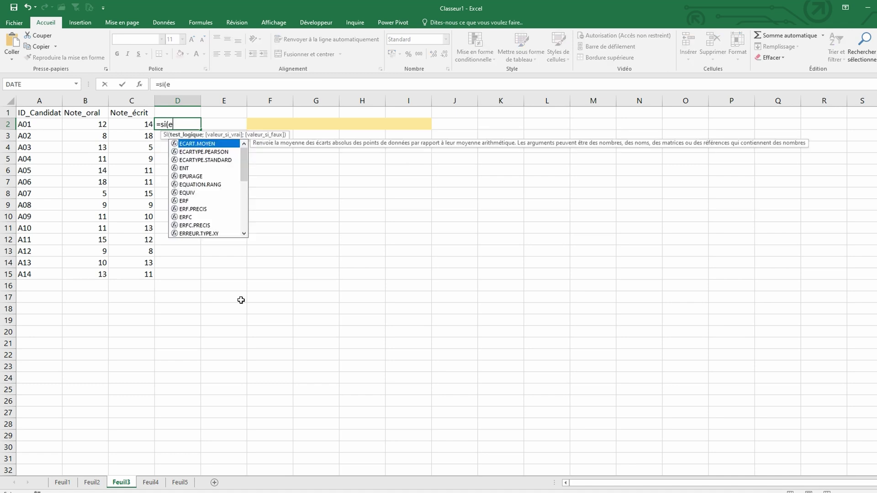
type("t(")
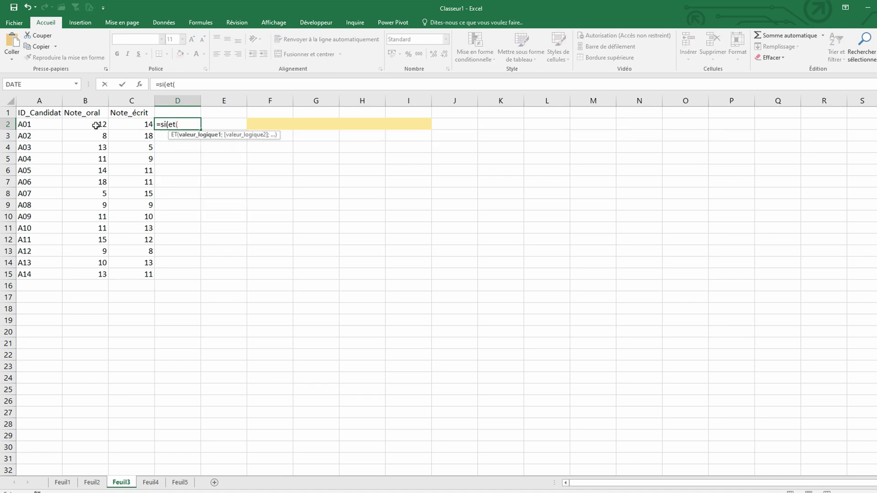
left_click(95, 125)
type(">=")
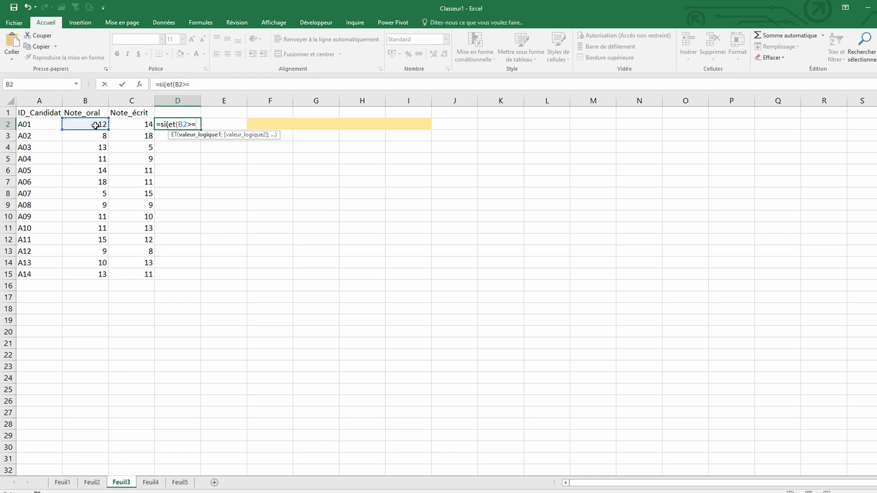
type("10;")
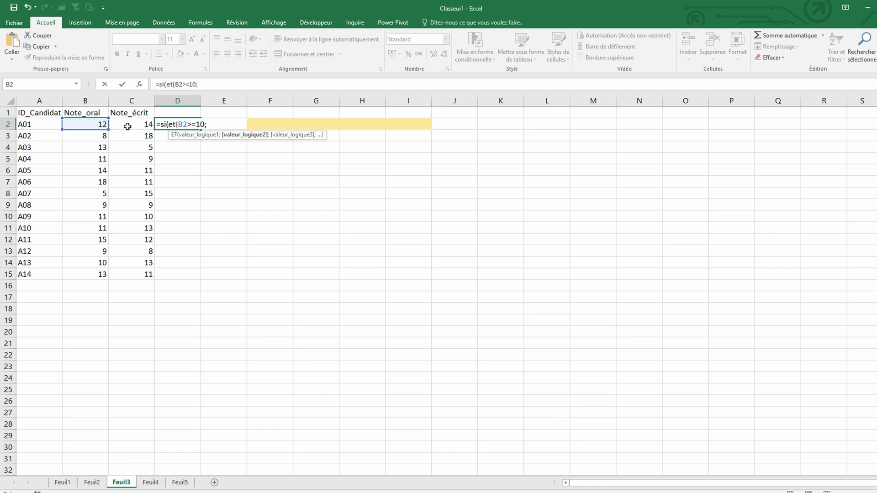
left_click(128, 127)
type(">=")
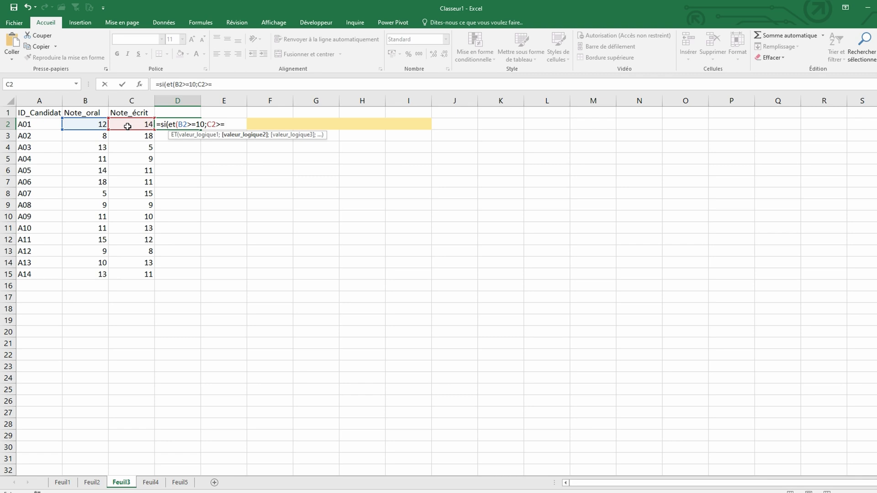
type("10")
type(");\"")
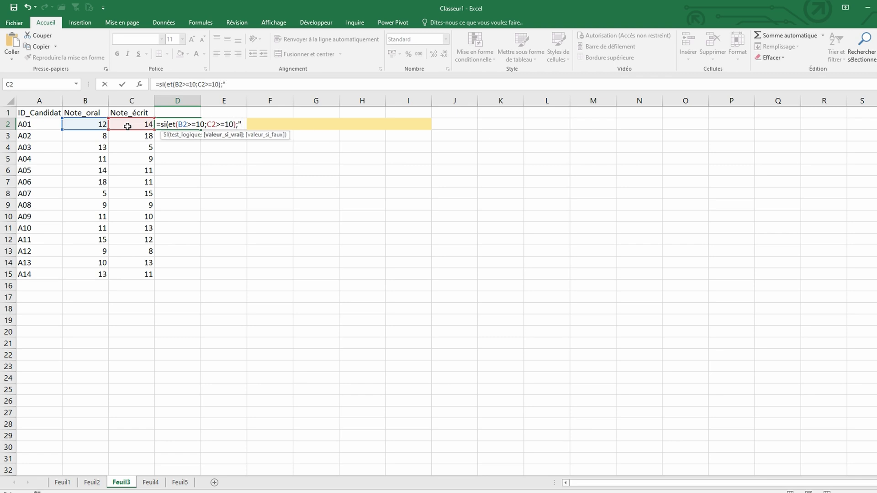
type("Candidat re")
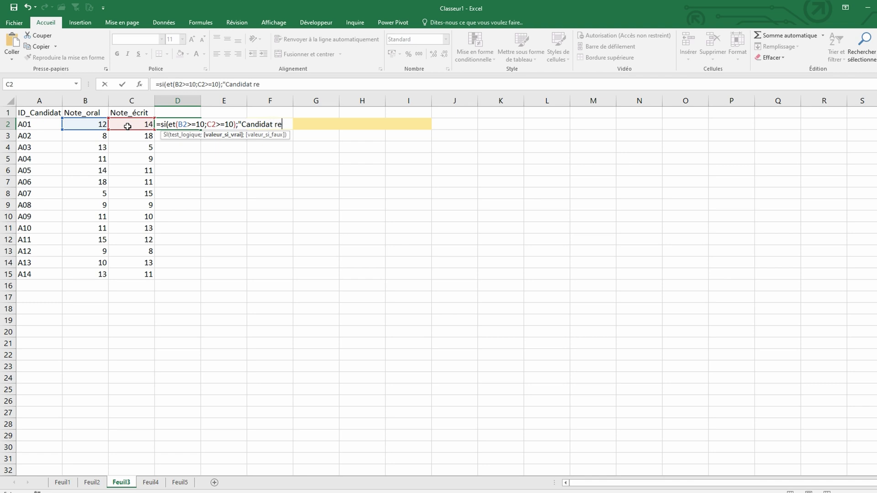
type("çu\"")
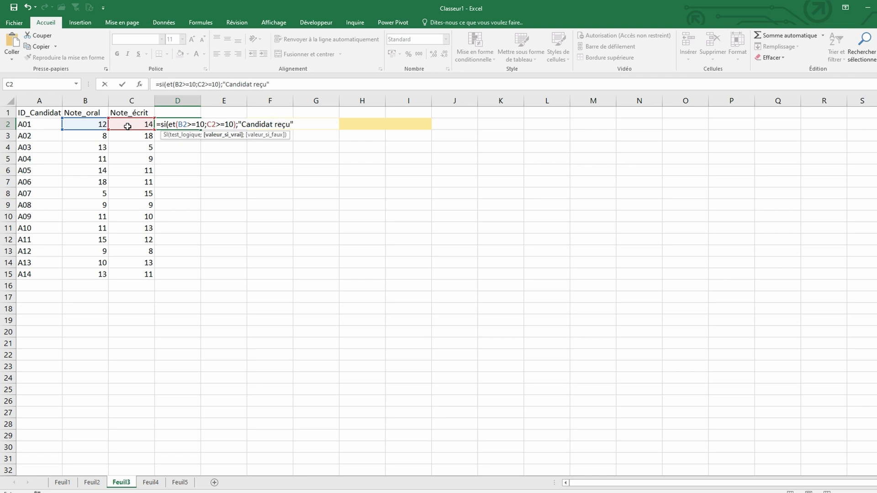
type(";")
type("si(")
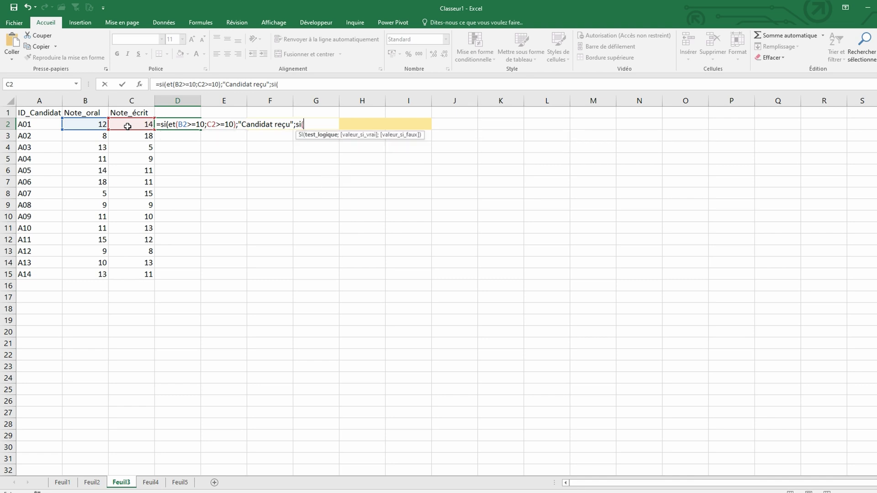
type("ou(")
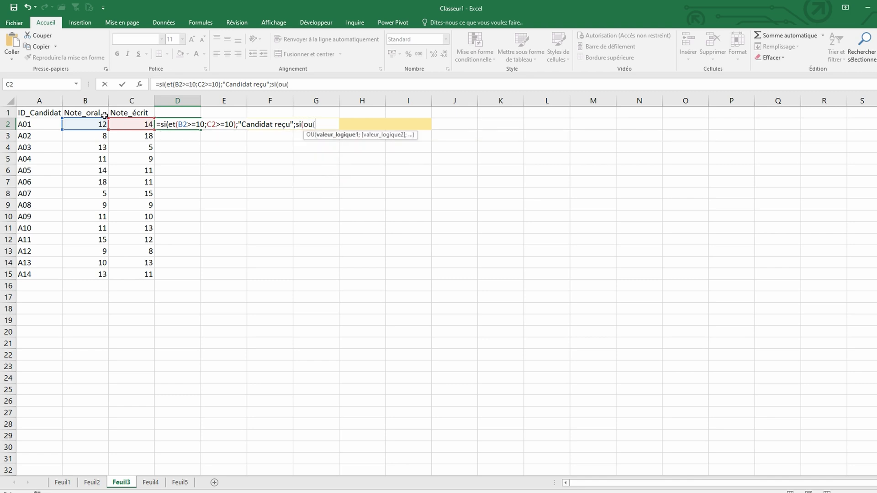
left_click(99, 122)
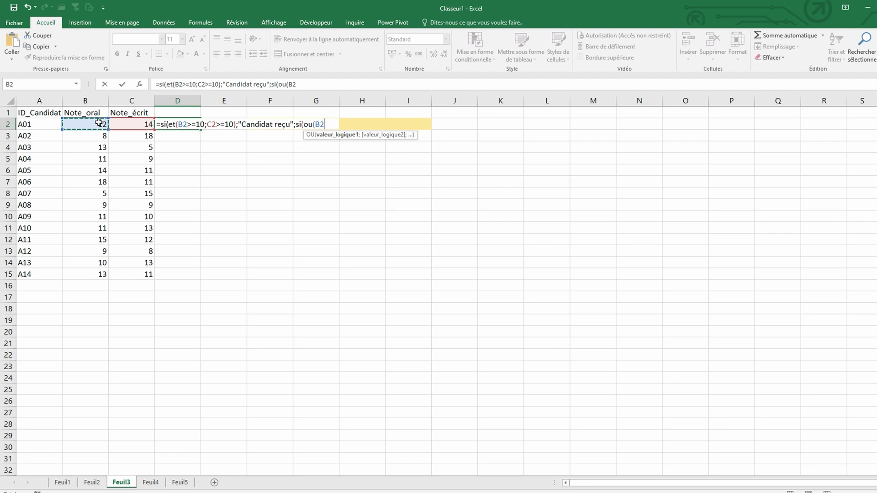
type(">=10;")
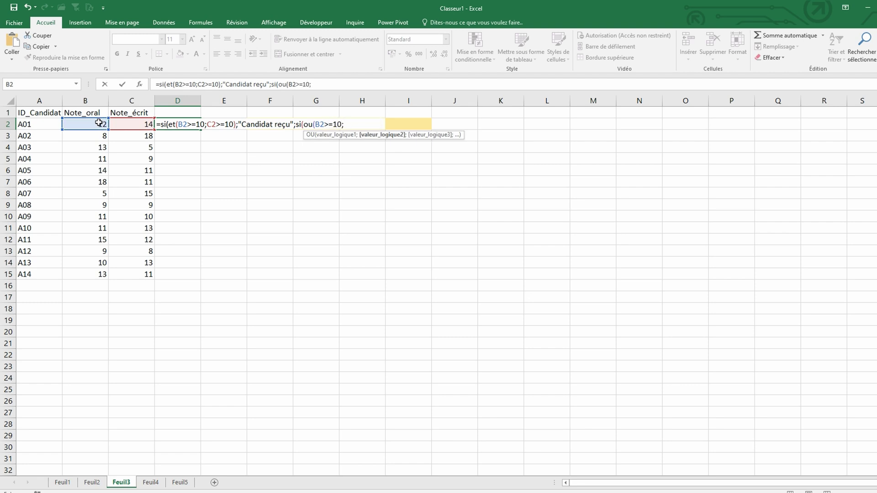
left_click(120, 124)
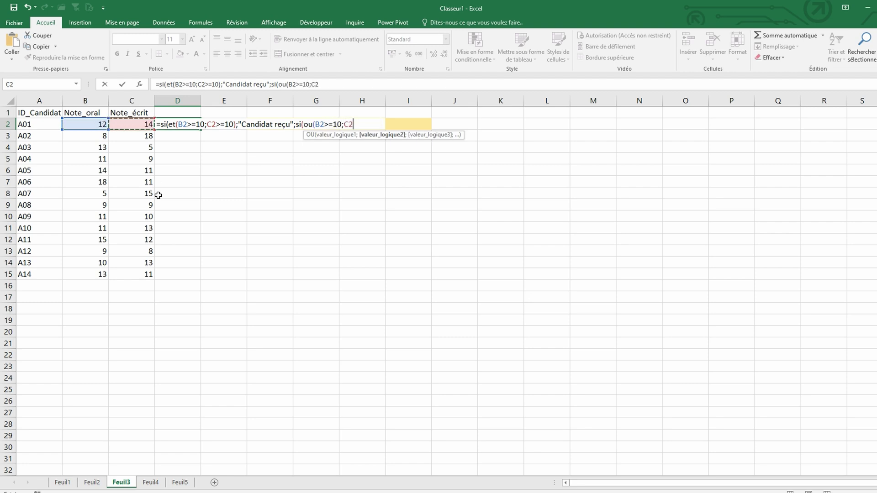
type(">=10)")
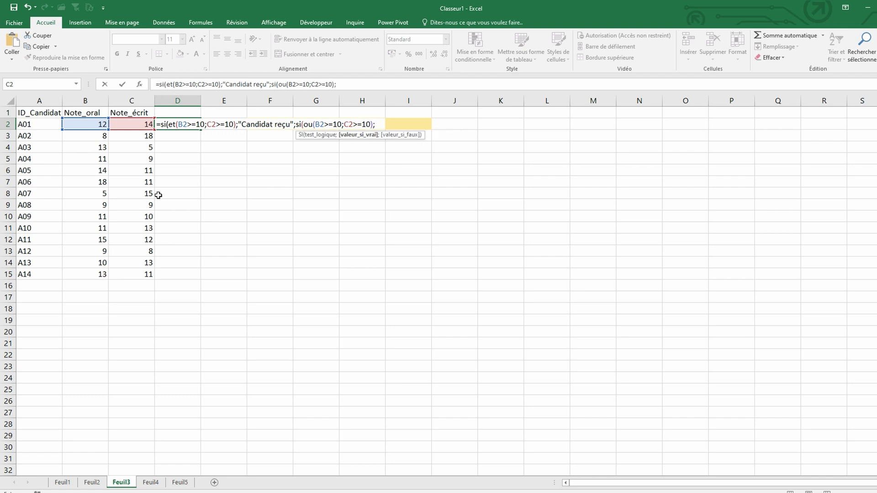
type(";\"Une épreuv")
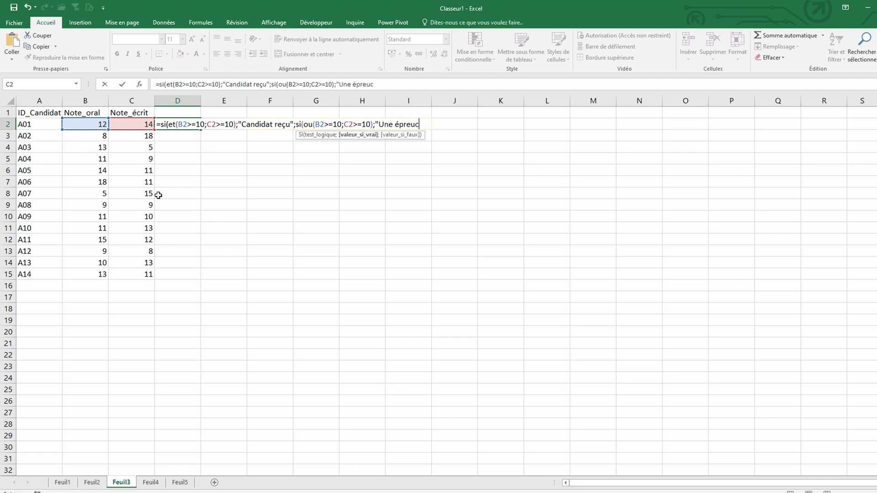
type("e à repasser")
type("\";")
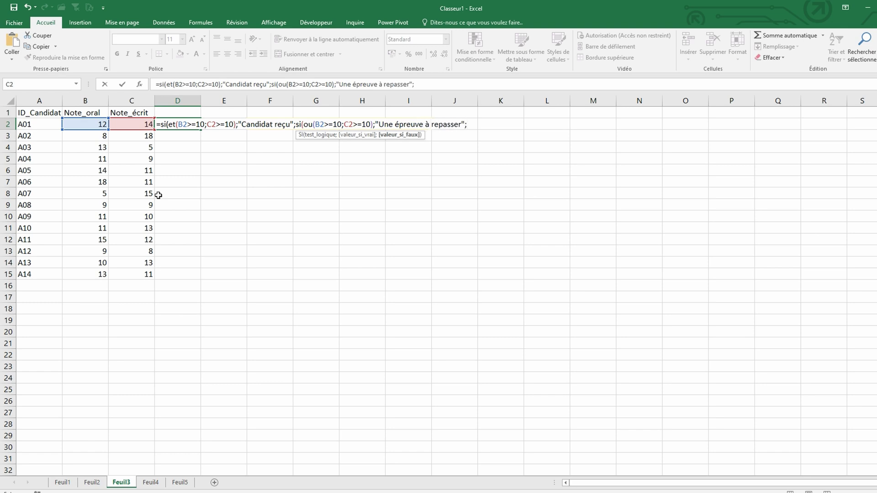
type("\"Eche")
type("\"")
type(")")
key("Return")
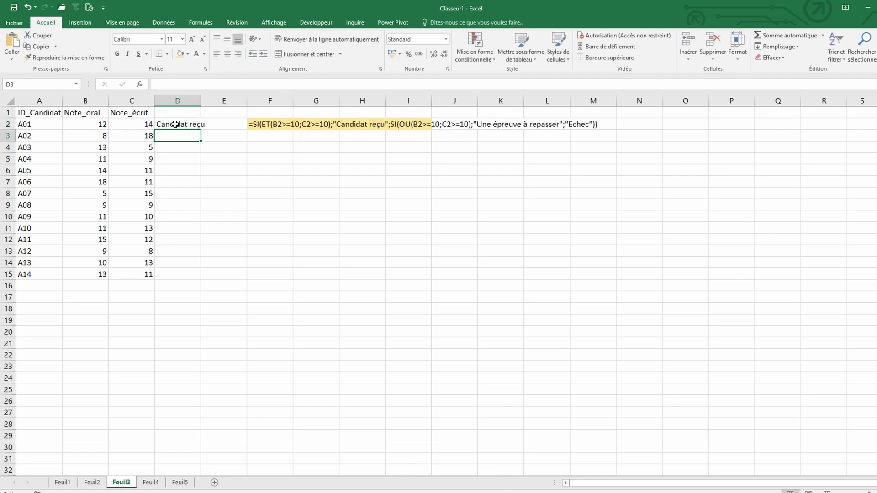
left_click_drag(200, 132, 199, 277)
Step: On Feuil4, enter =NB.SI(B2:B15;"Validé") in D2, giving 7
left_click(252, 314)
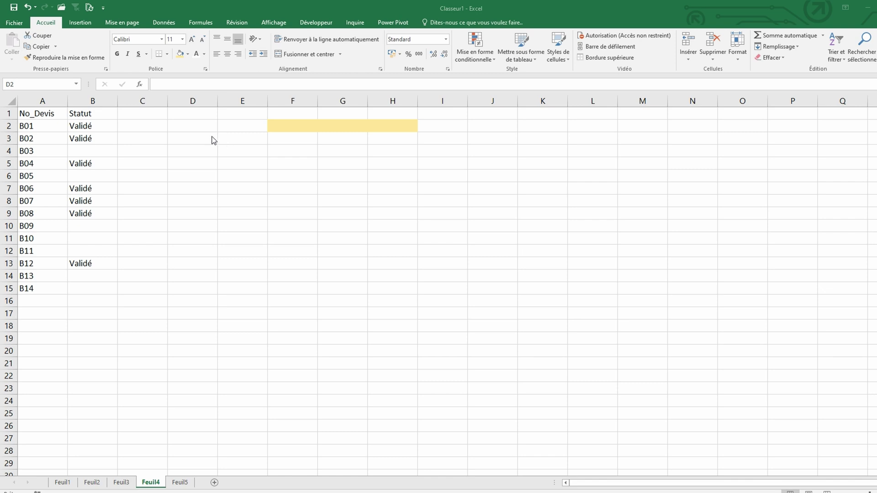
left_click(184, 128)
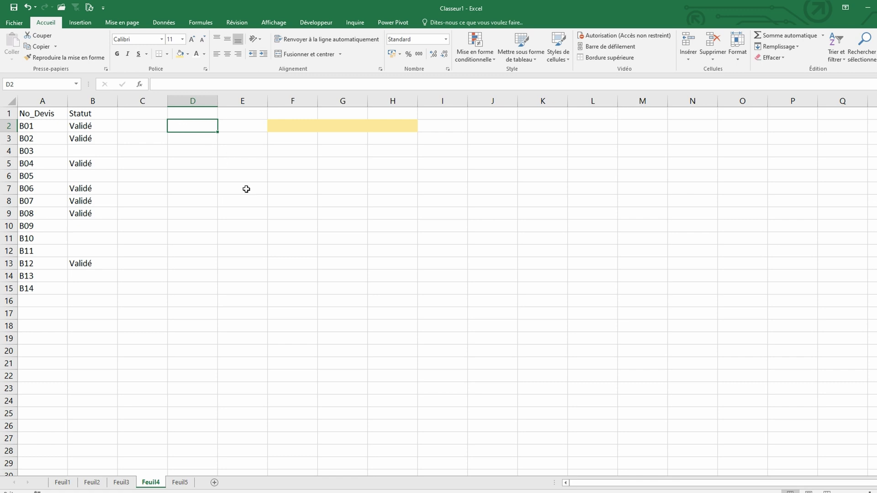
type("=")
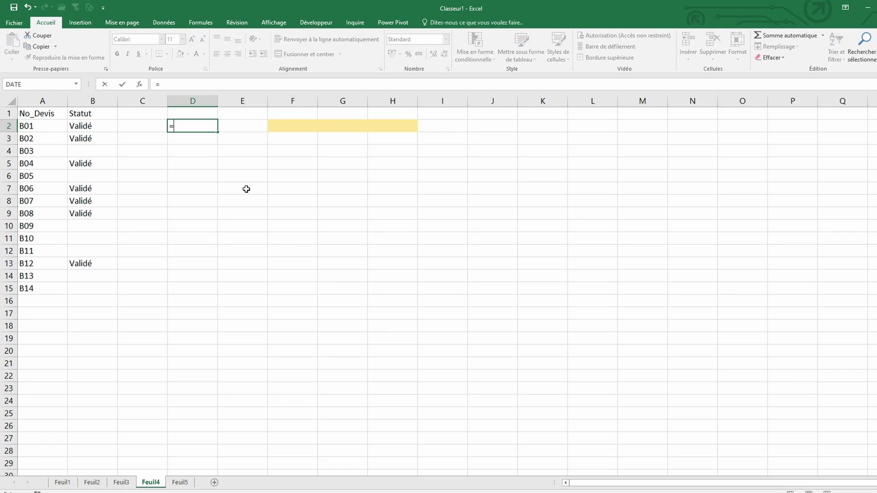
type("nb.si")
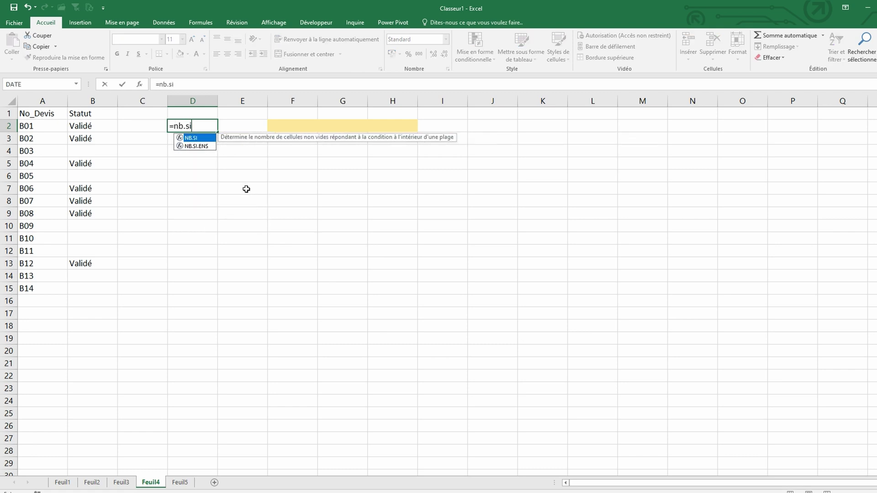
type("(")
left_click_drag(101, 125, 105, 291)
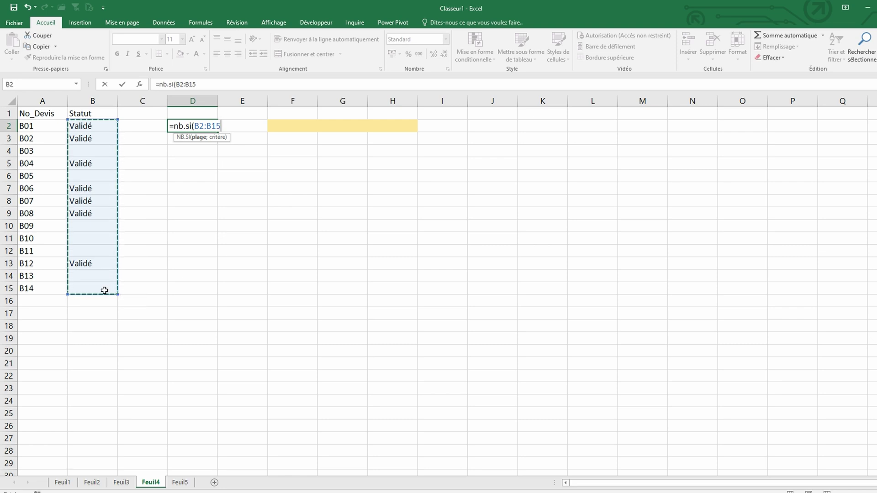
type(";\"Va")
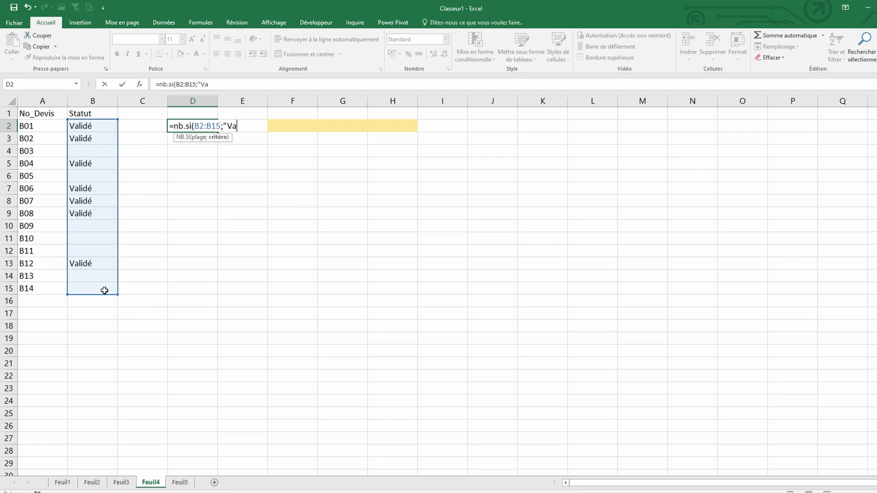
type("lidé\"")
key("Return")
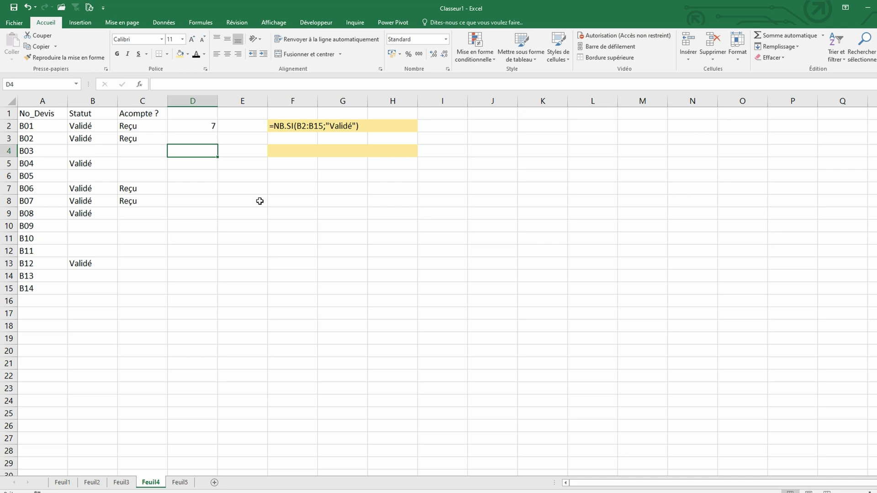
Step: Enter =NB.SI.ENS(B2:B15;"Validé";C2:C15;"Reçu") in D4, giving 4
type("=")
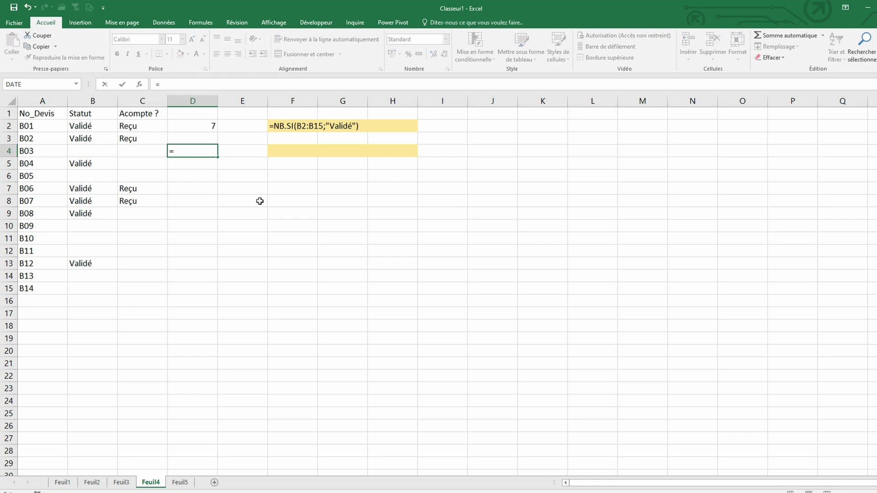
type("nb.si.")
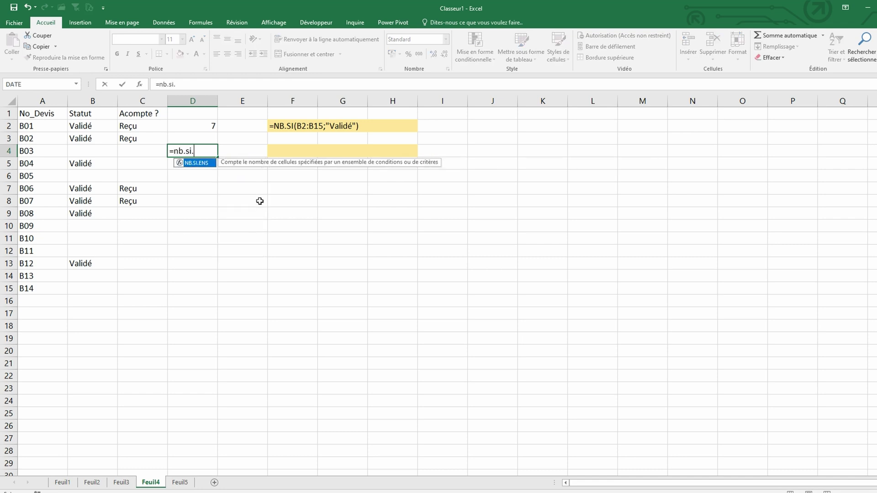
type("ens(")
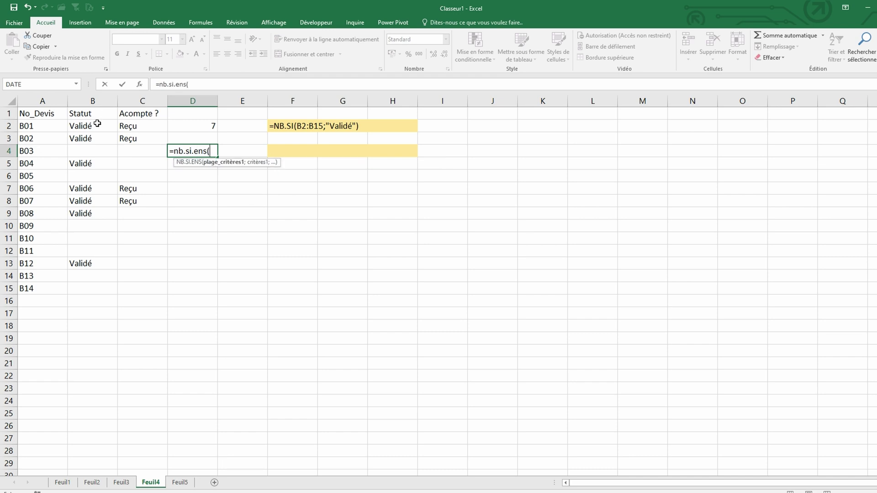
left_click_drag(97, 123, 99, 294)
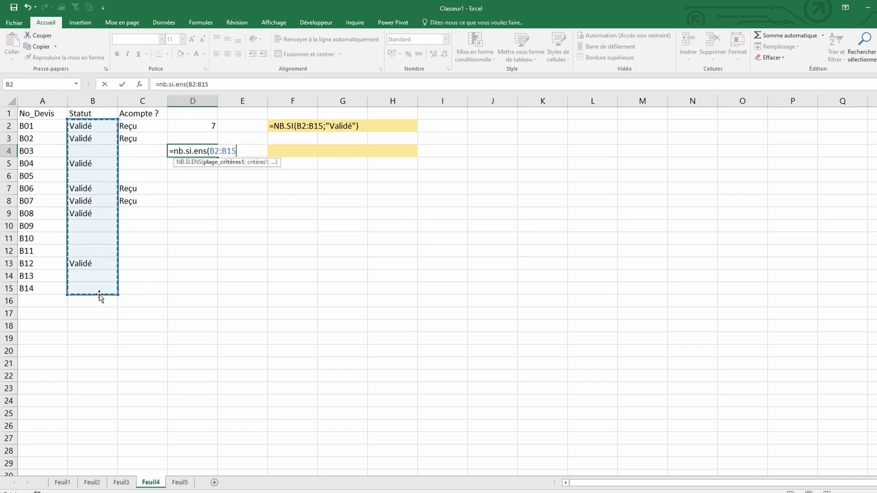
type(";\"")
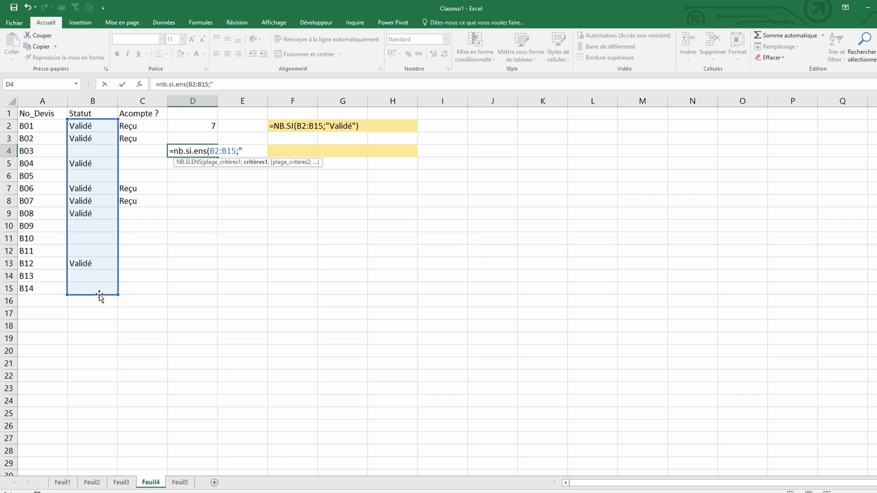
type("Validé\"")
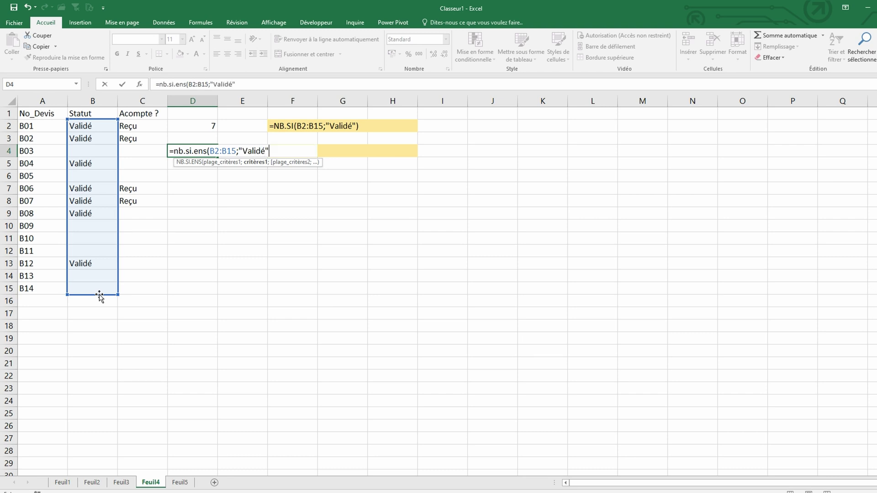
type(";")
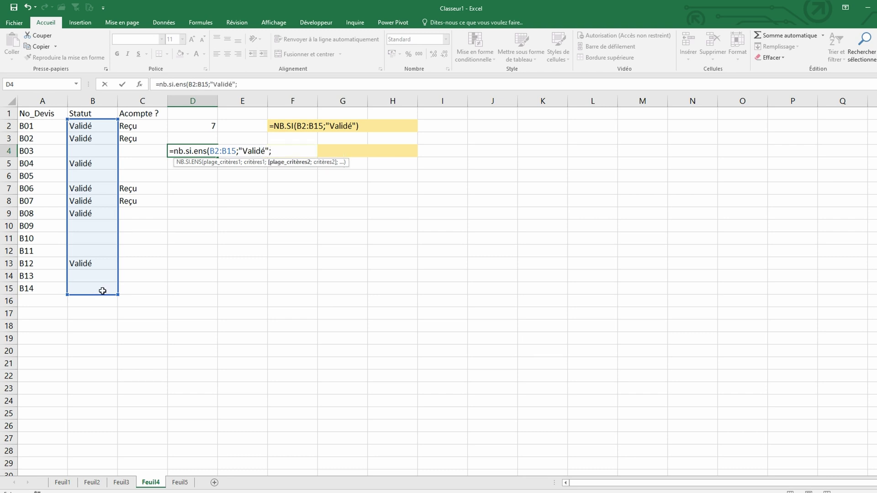
left_click_drag(156, 125, 147, 294)
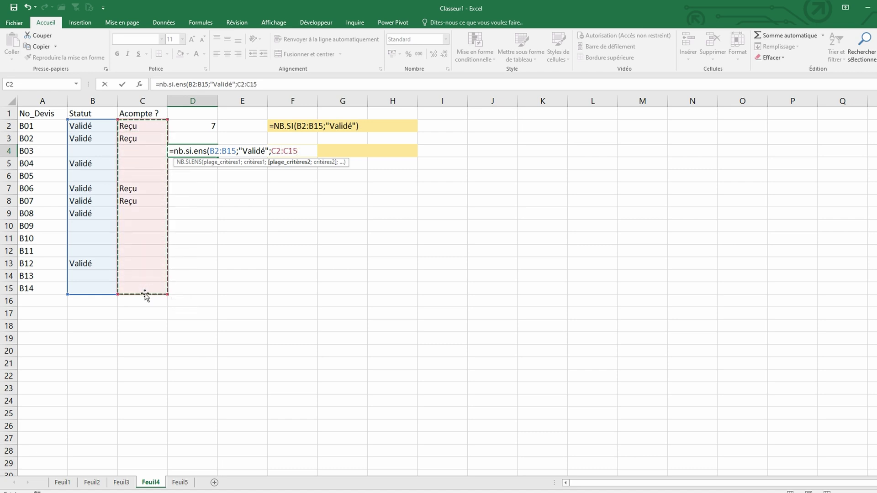
type(";")
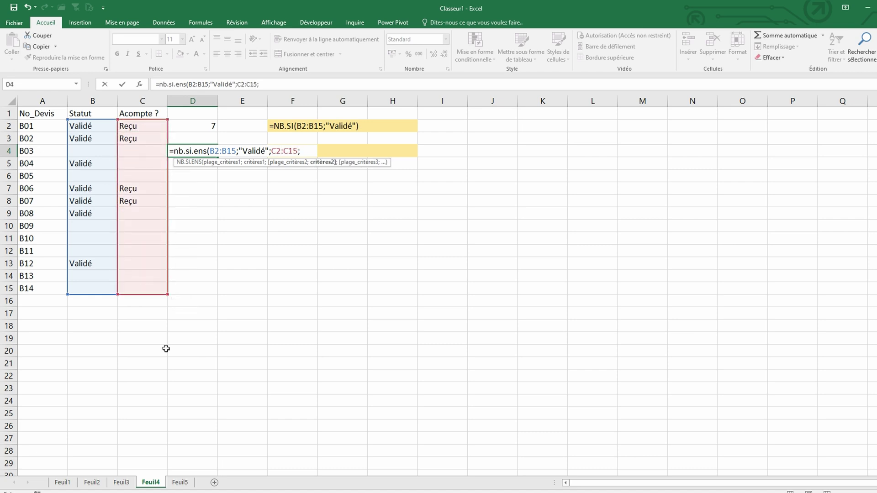
type("\"Reçu")
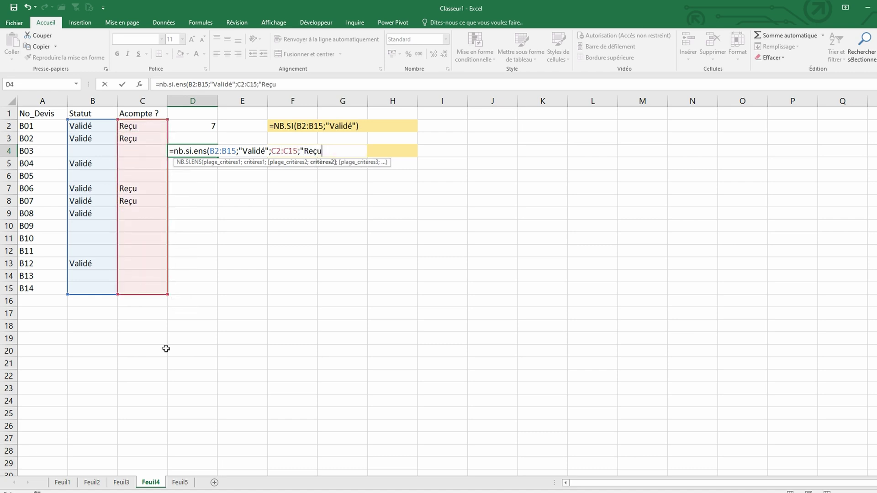
type("\"")
key("Return")
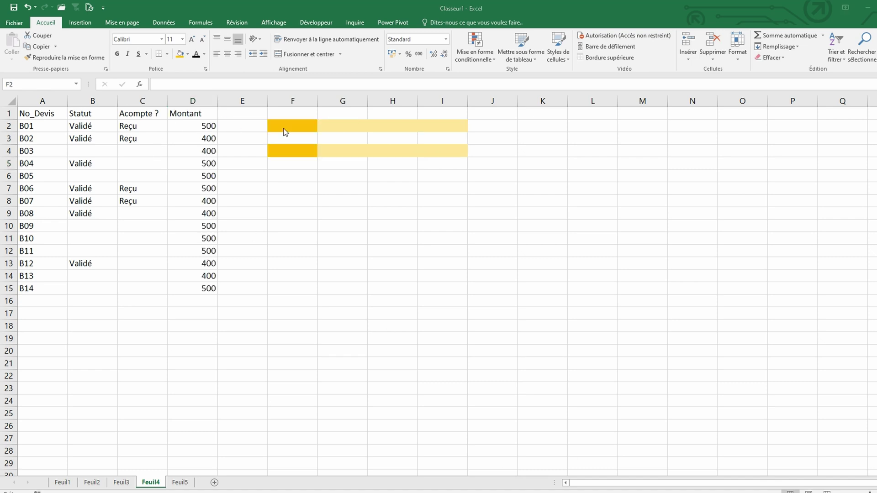
Step: Enter =SOMME.SI(B2:B15;"Validé";D2:D15) in F2, giving 3100
left_click(285, 129)
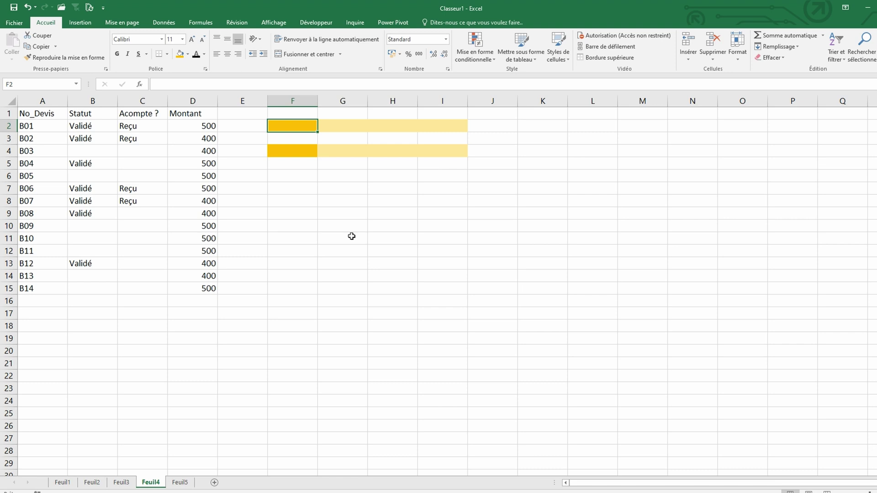
type("=somme")
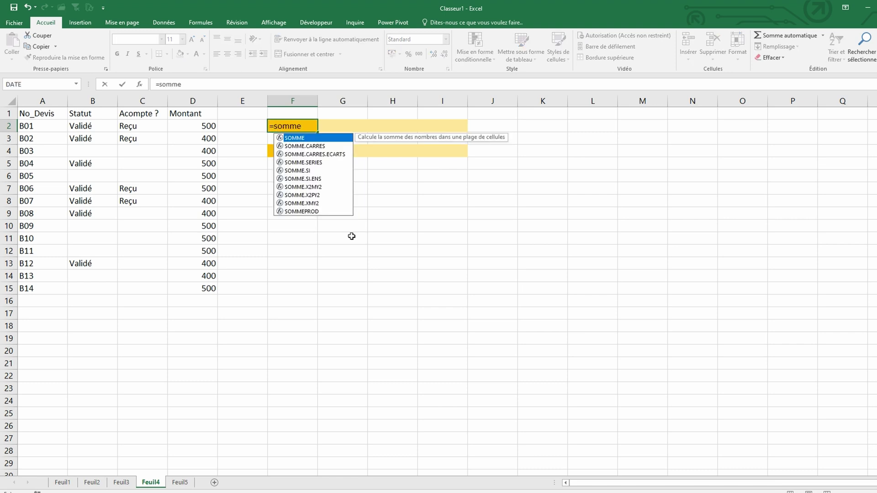
type(".si(")
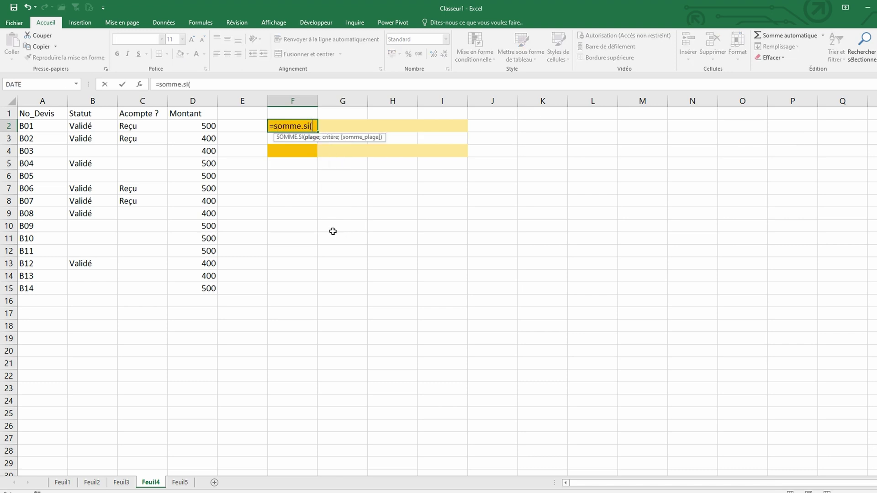
left_click_drag(96, 129, 105, 287)
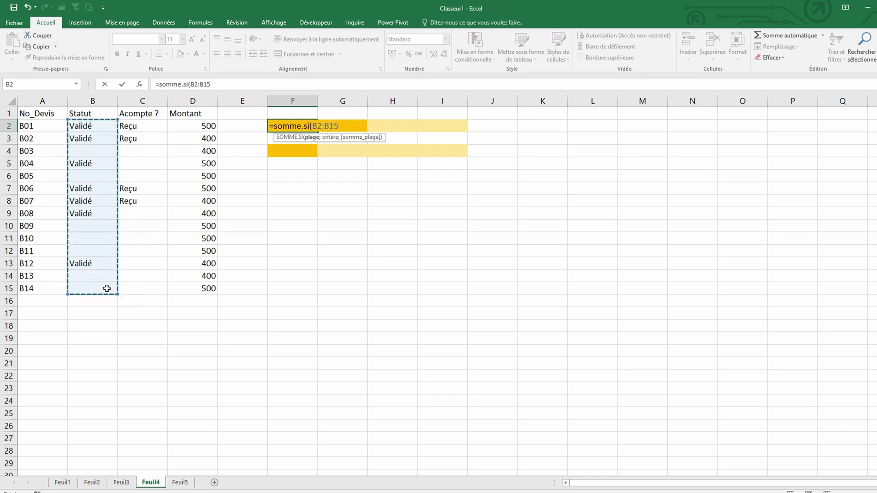
type(";\"Va")
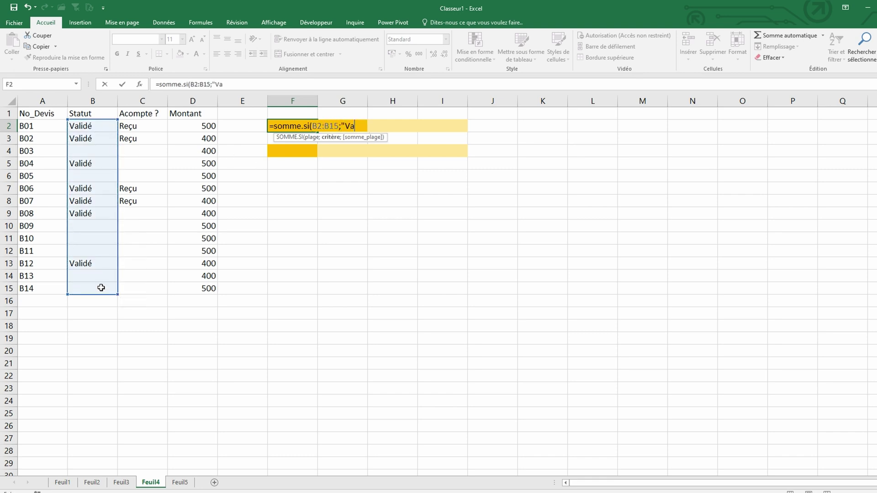
type("lidé\";")
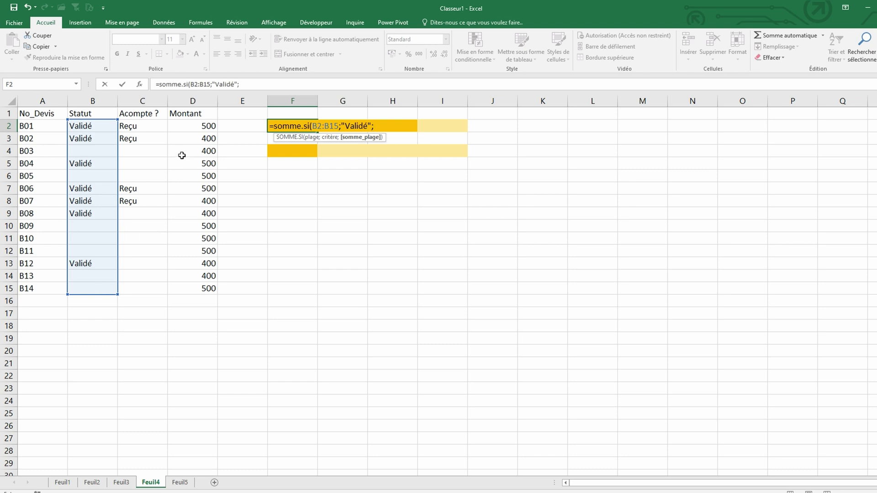
left_click_drag(188, 125, 191, 292)
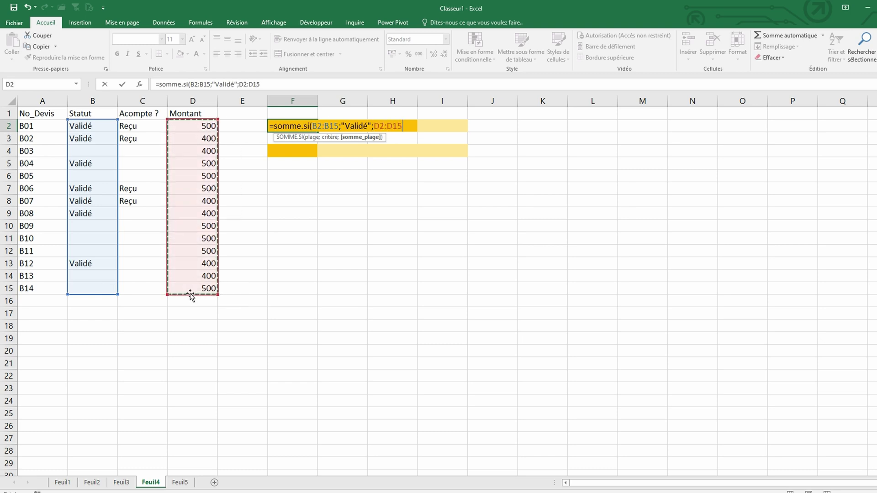
type(")")
key("Return")
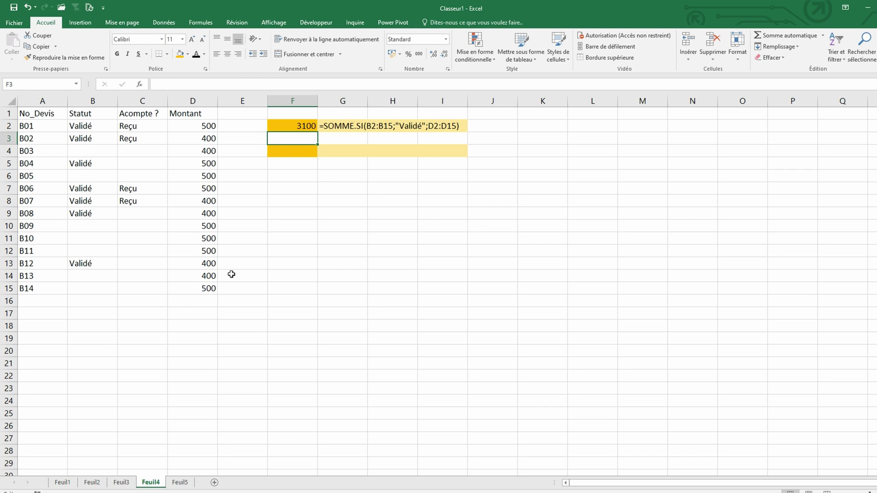
left_click(294, 150)
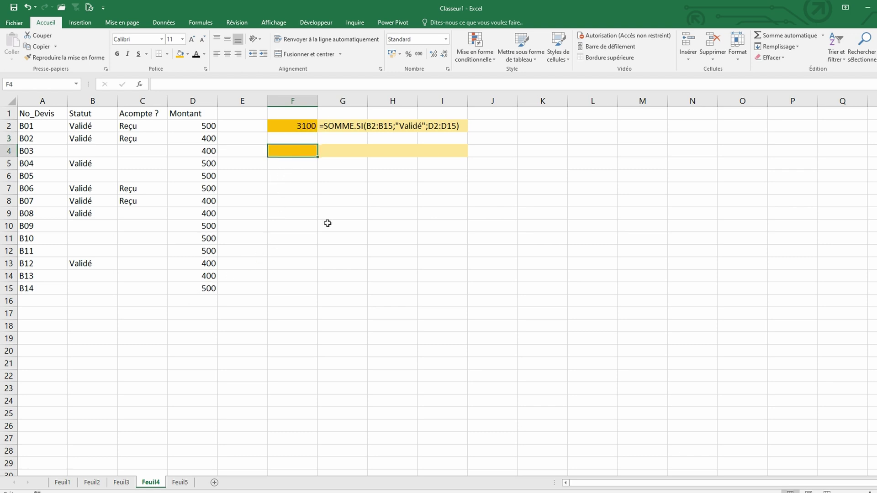
Step: Enter =SOMME.SI.ENS(D2:D15;B2:B15;"Validé";C2:C15;"Reçu") in F4 to total validated quotes with deposit received (1800)
type("=somme")
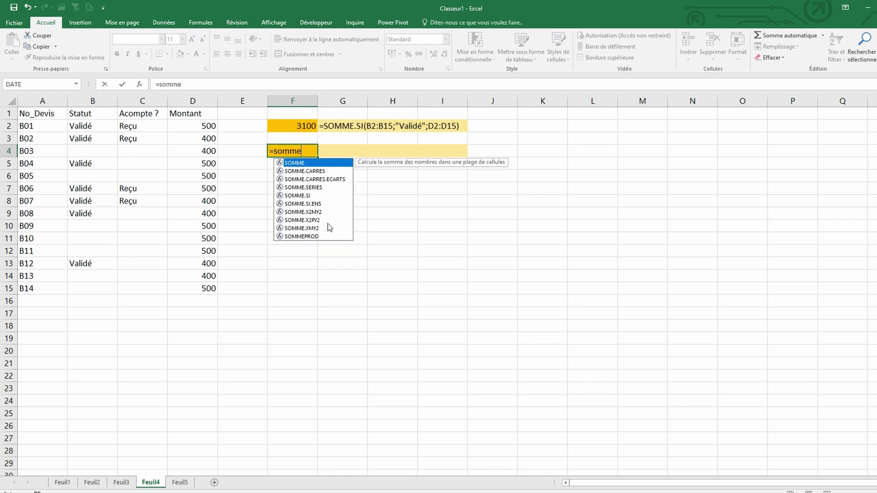
type(".si.e")
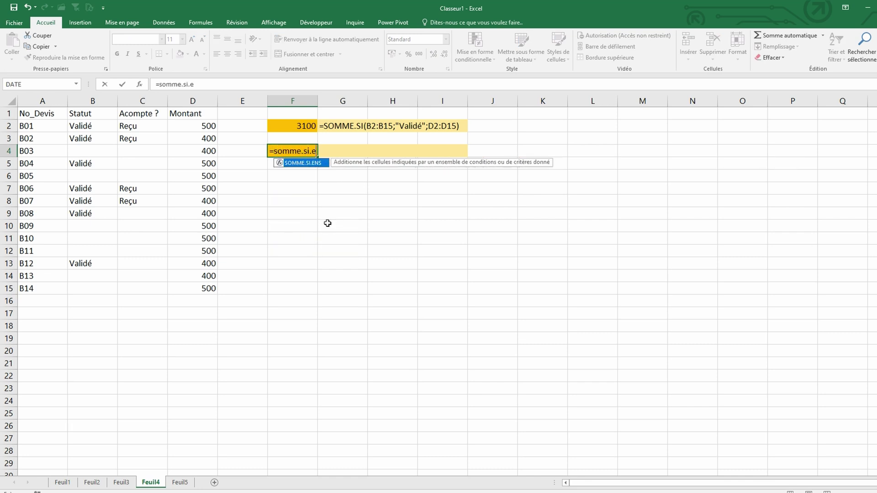
type("ns(")
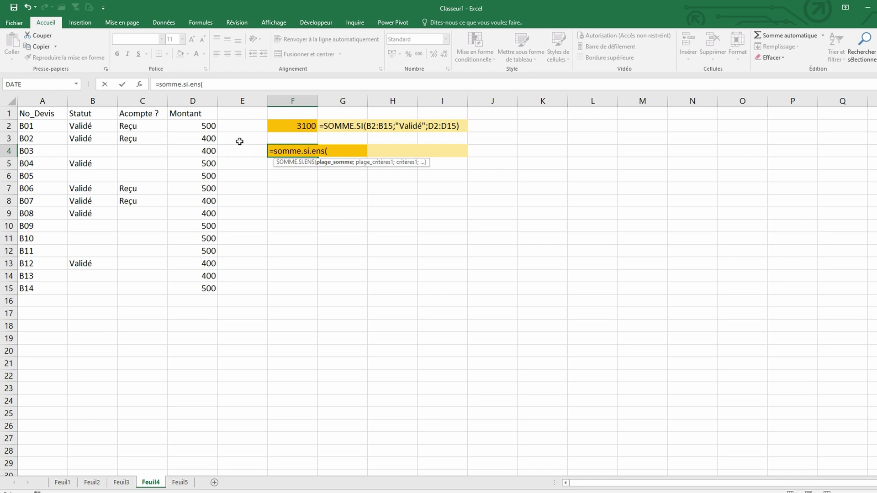
left_click_drag(210, 128, 197, 292)
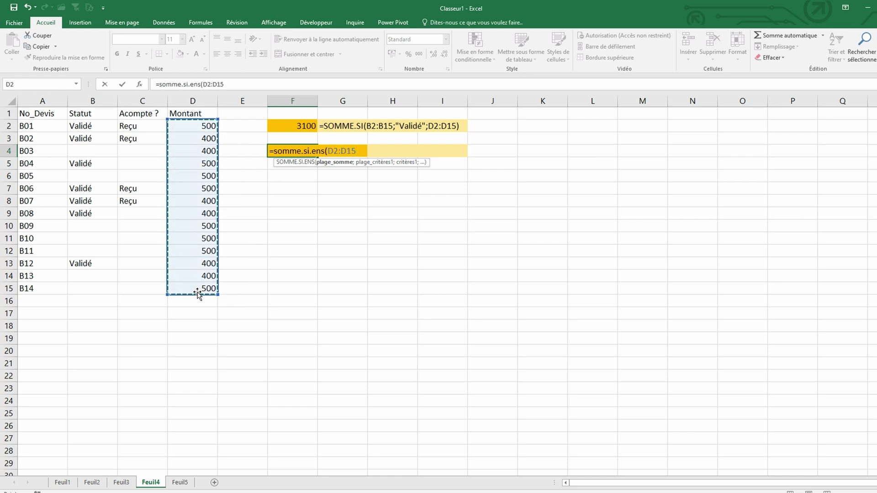
type(";")
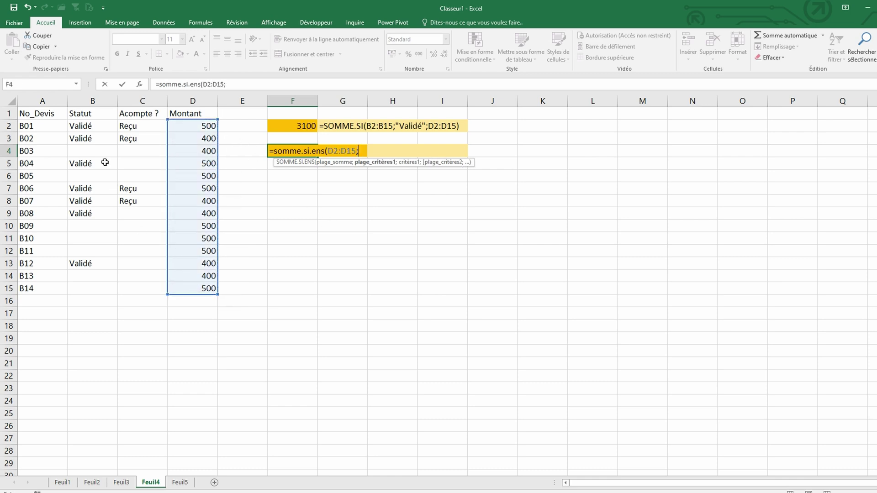
left_click_drag(94, 126, 88, 290)
type(";\"")
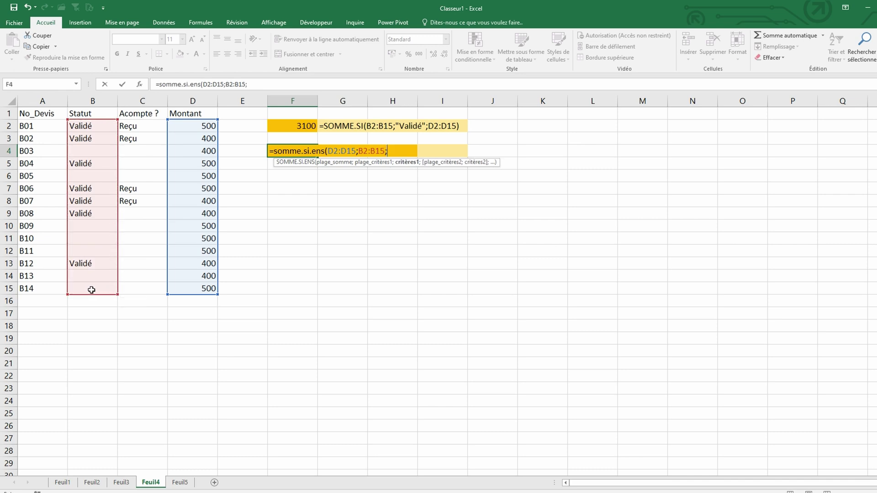
type("V")
type("alidé\"")
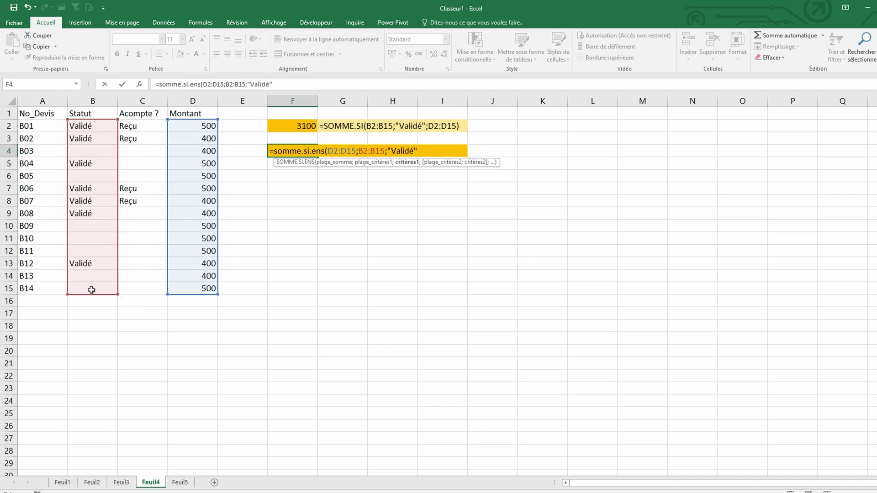
type(";")
mouse_move(144, 127)
left_mouse_down()
mouse_move(130, 284)
mouse_move(153, 303)
left_mouse_up()
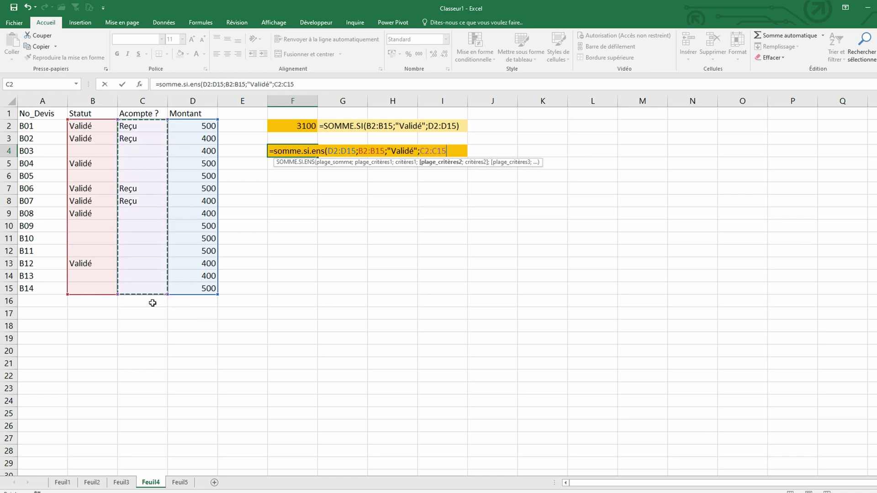
type(";\"Re")
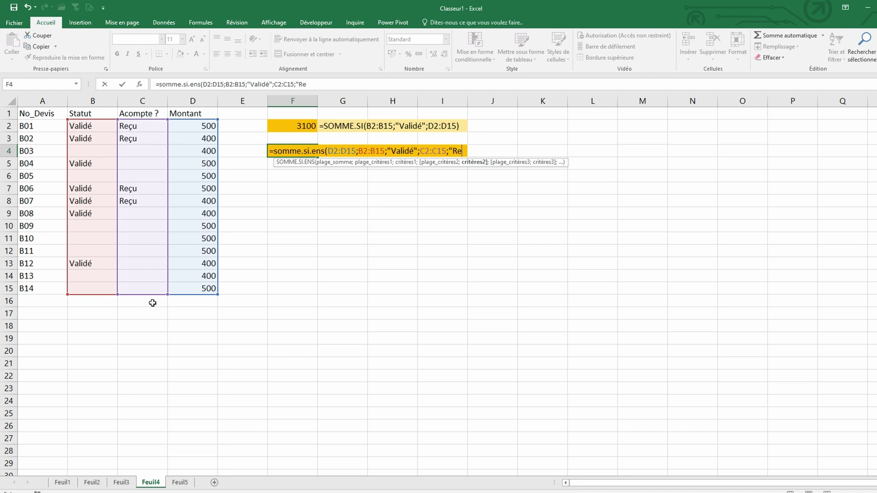
type("çu\"")
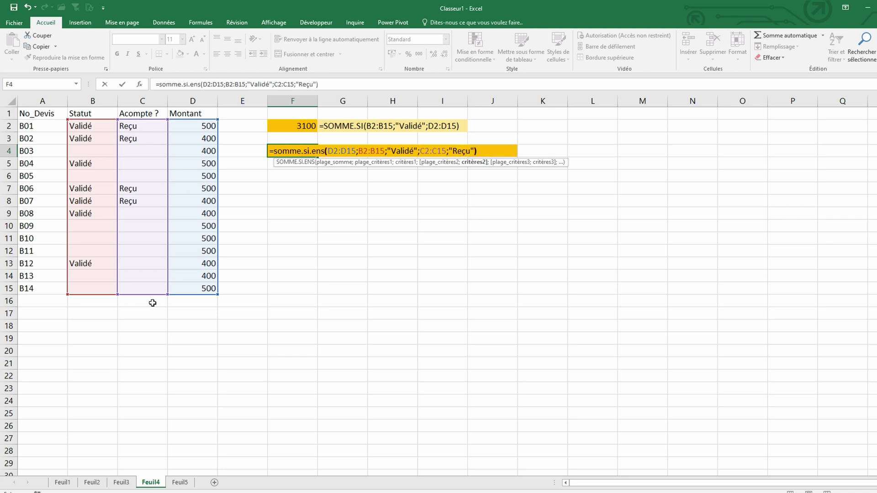
key("Return")
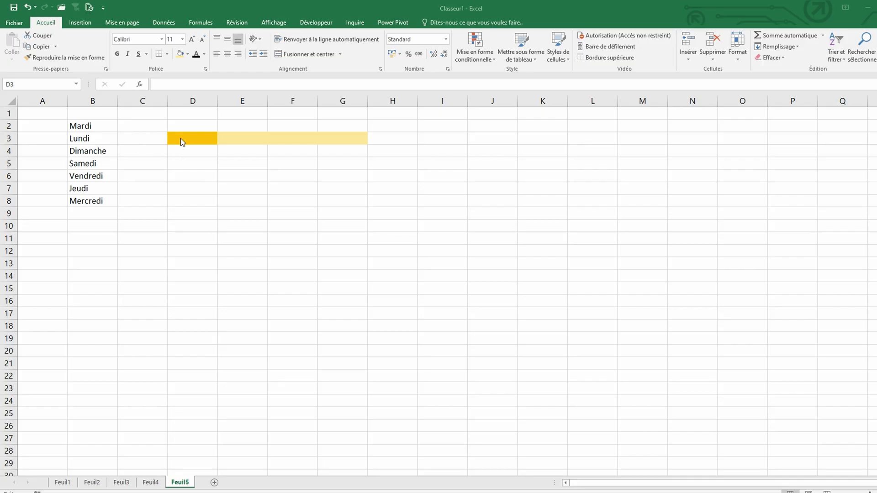
Step: Enter =EQUIV("Lundi";B2:B8;0) in D3 on Feuil5, returning position 2
left_click(182, 138)
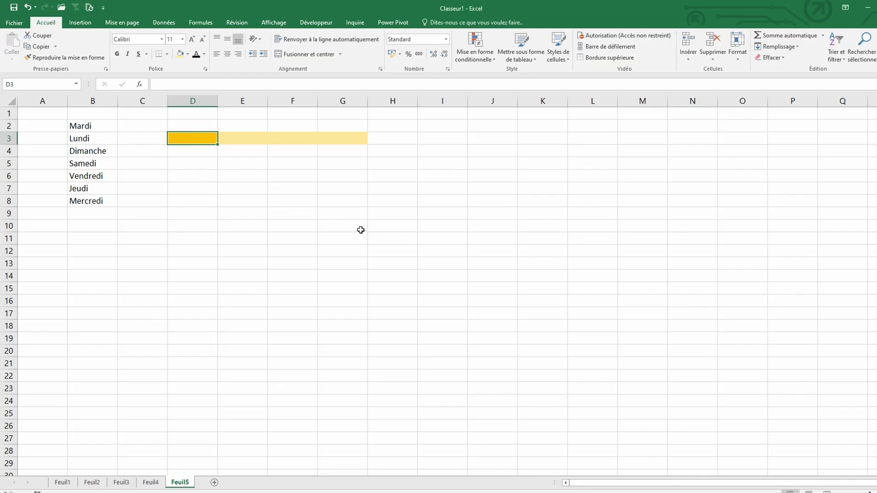
key("F2")
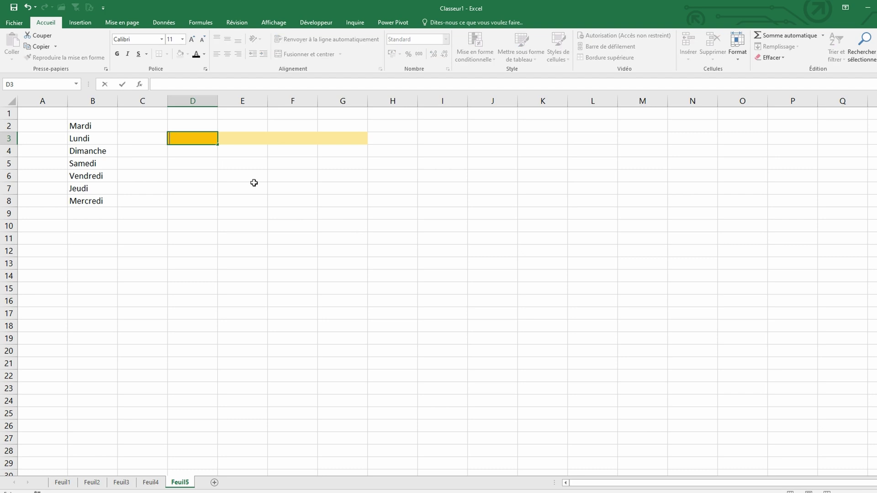
type("=eq")
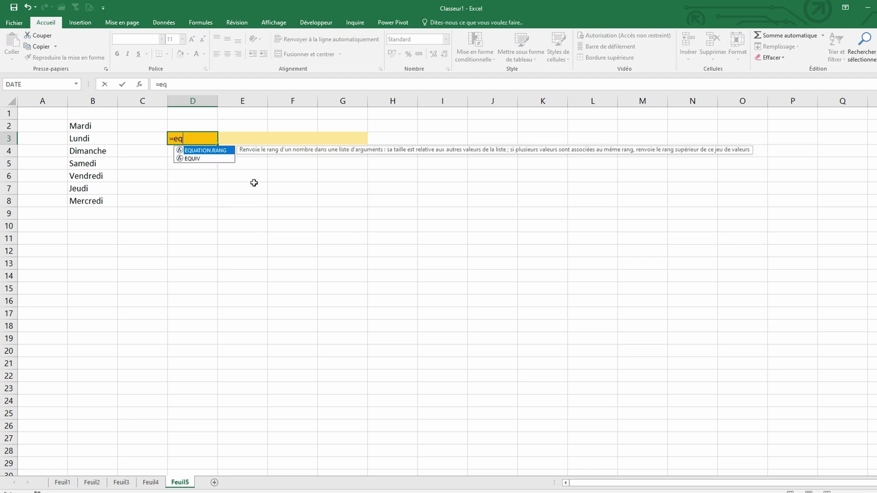
type("uiv(")
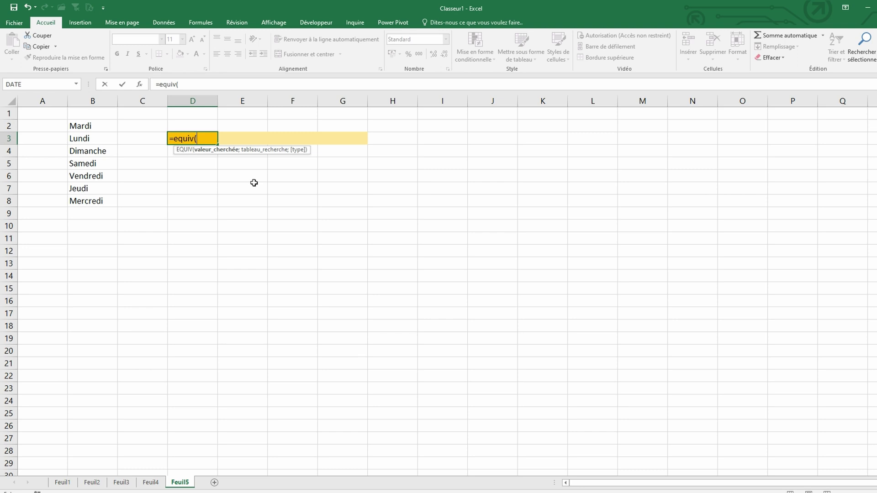
type("\"Lun")
type("di\"")
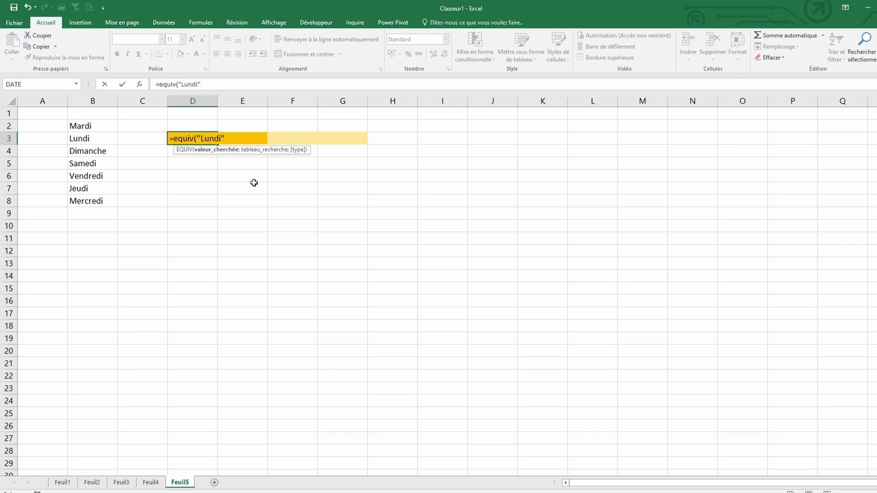
type(";")
left_click_drag(95, 125, 97, 202)
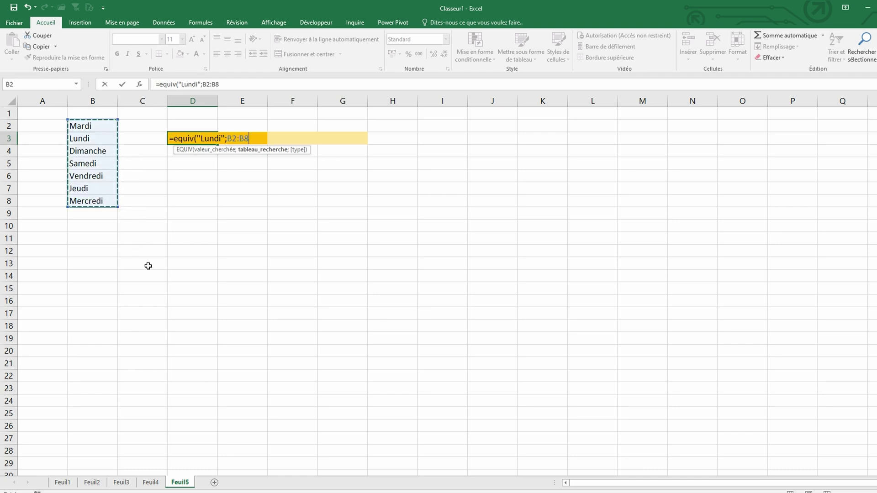
type(";0")
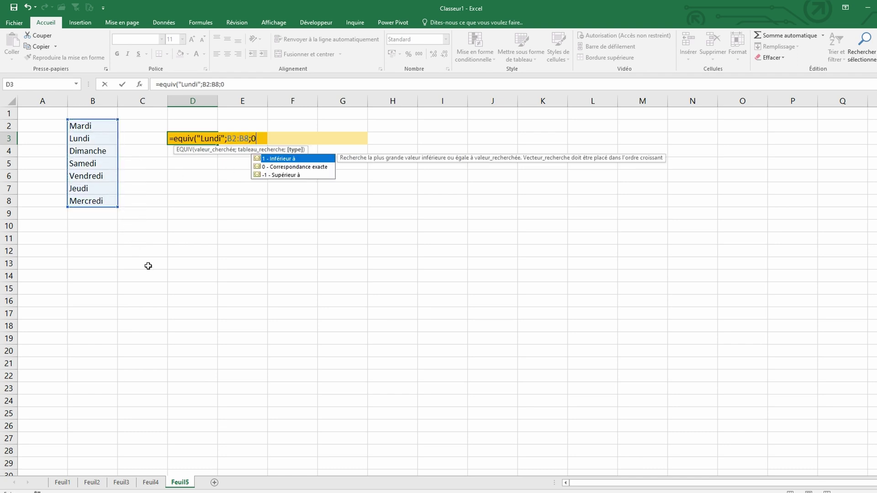
type(")")
key("Return")
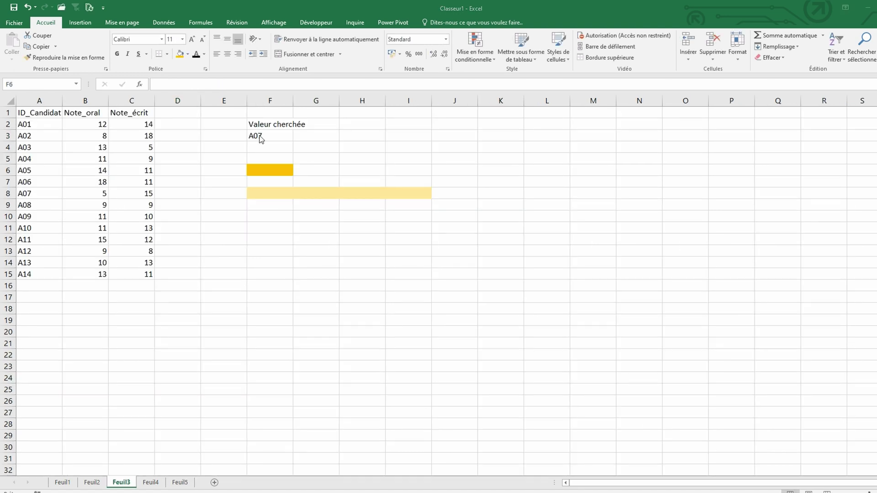
Step: Enter =RECHERCHEV(F3;A2:C15;2;faux) in F6 to fetch candidate A07's Note_oral
left_click(261, 169)
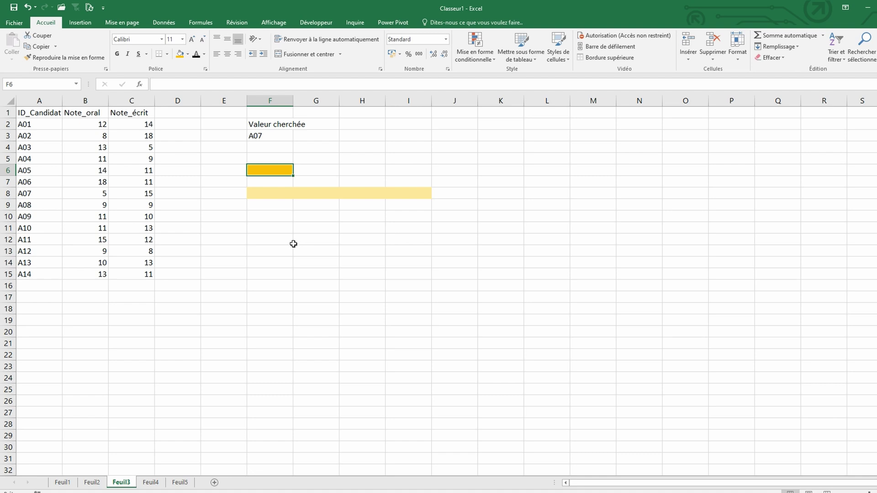
type("=recher")
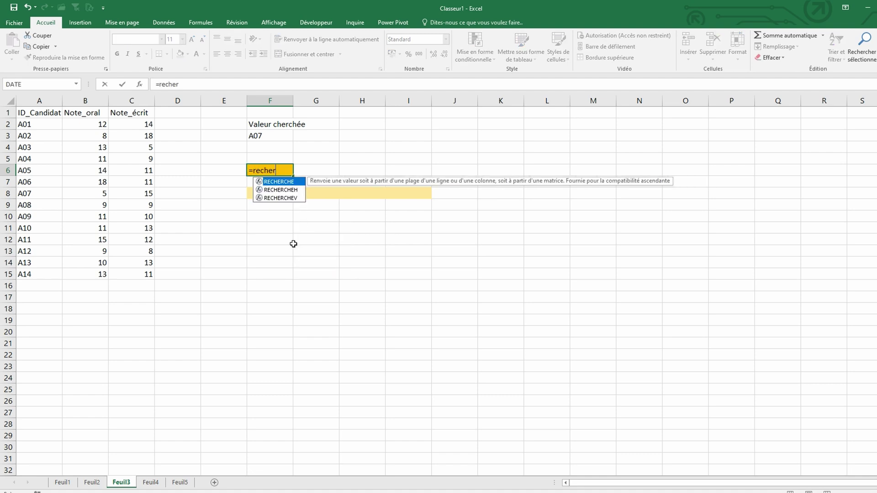
type("chev(")
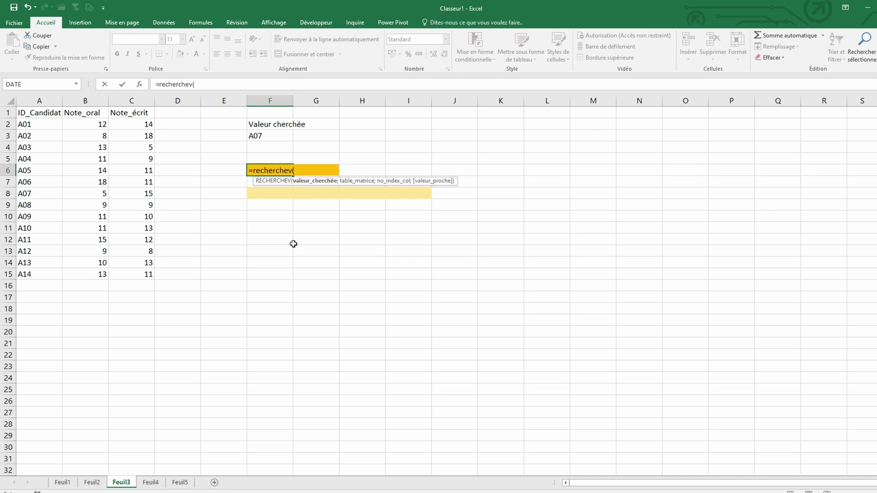
key("Up")
key("Up")
key("Up")
type(";")
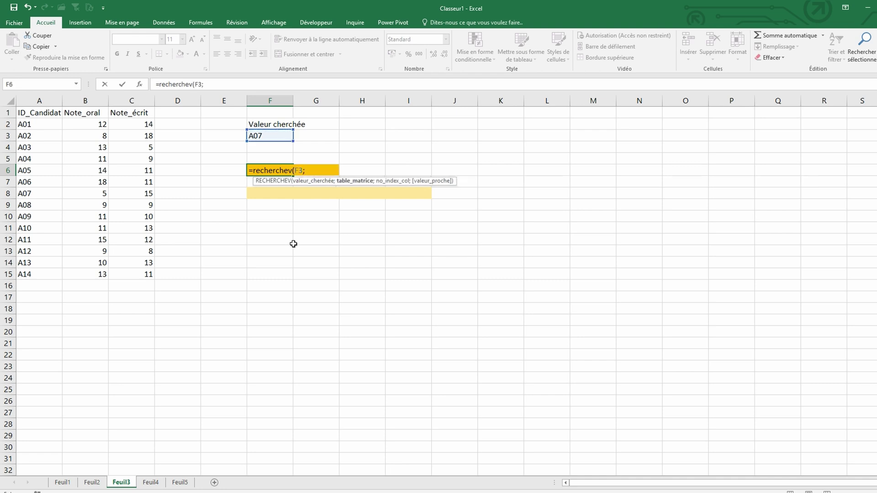
left_click_drag(52, 124, 147, 279)
type(";")
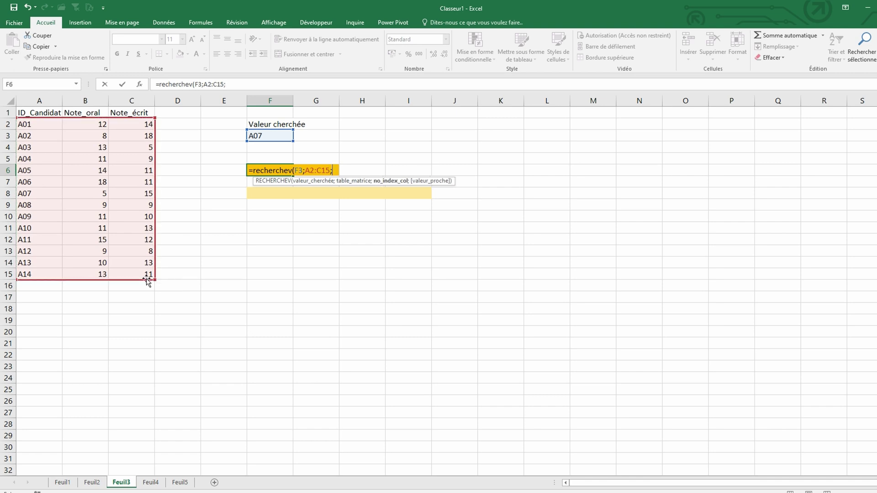
type("2")
type(";faux)")
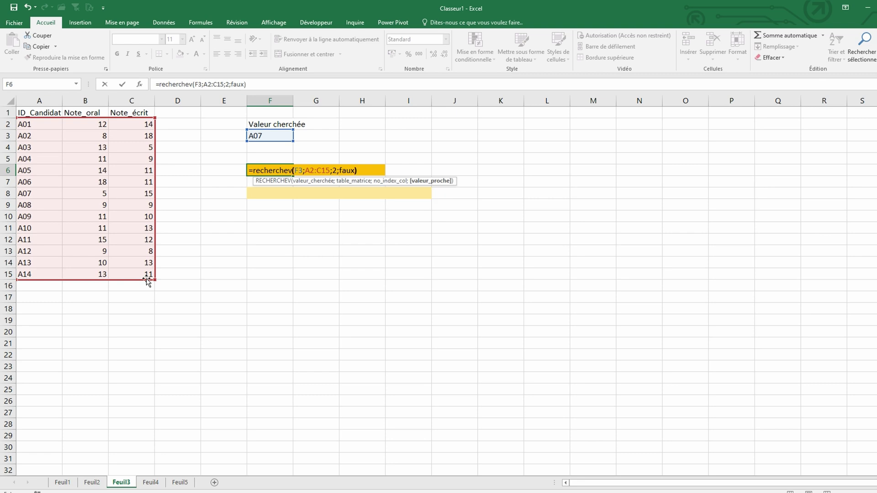
key("Return")
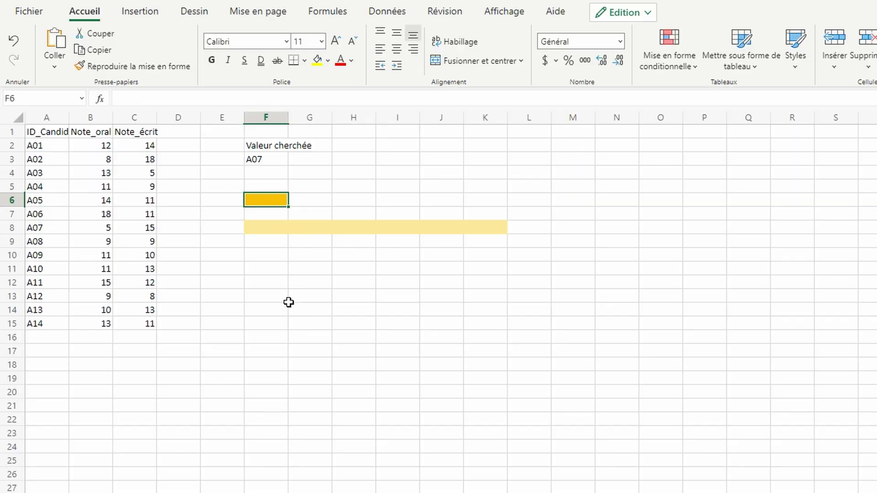
Step: Enter =RECHERCHEX(F3;A2:A15;B2:B15) in F6, returning A07's Note_oral of 5
type("=")
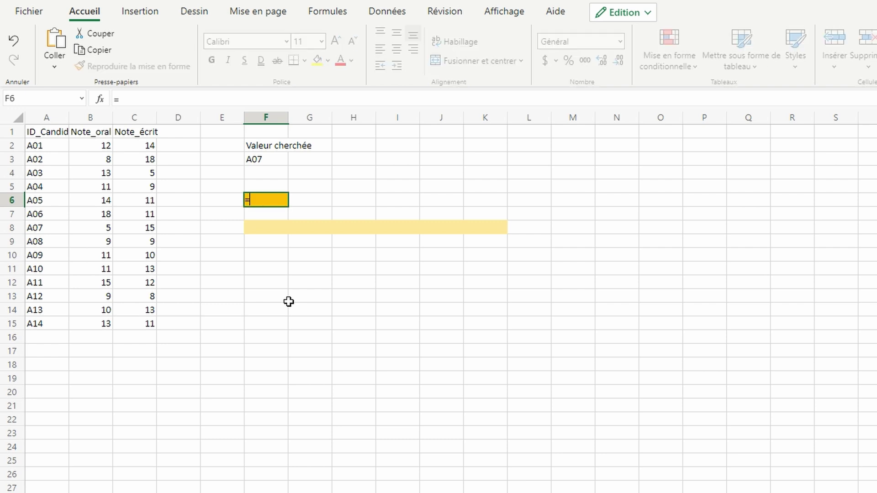
type("recher")
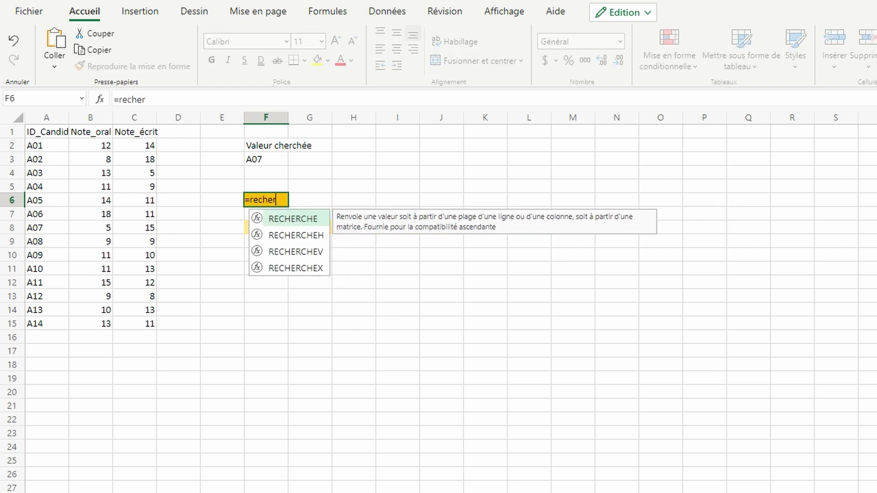
type("chex(")
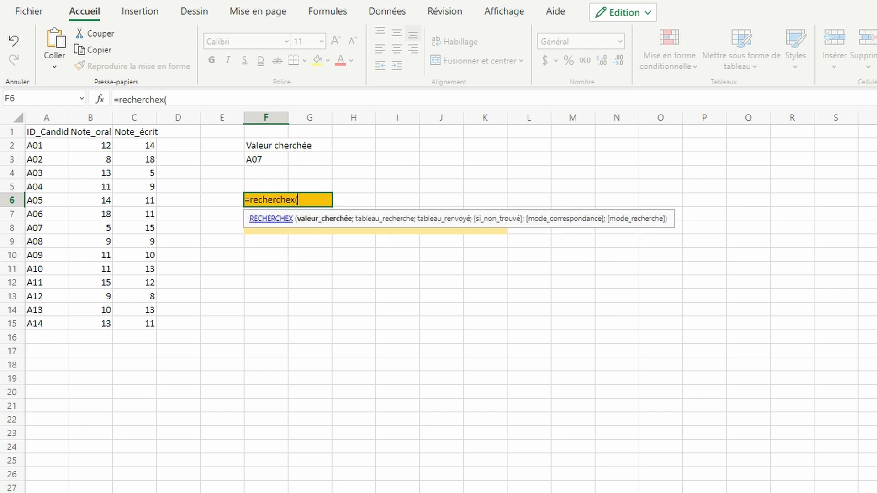
left_click(266, 158)
type(";")
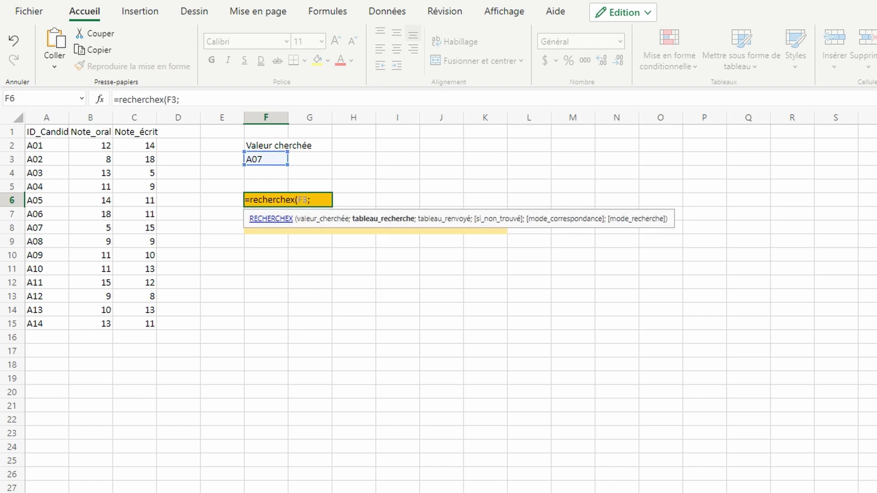
left_click_drag(37, 146, 38, 324)
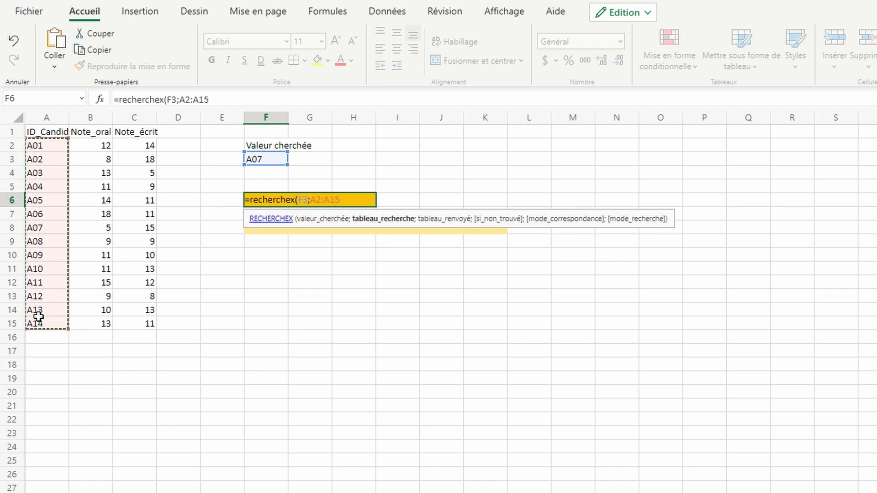
type(";")
mouse_move(85, 145)
left_mouse_down()
mouse_move(70, 290)
mouse_move(80, 321)
left_mouse_up()
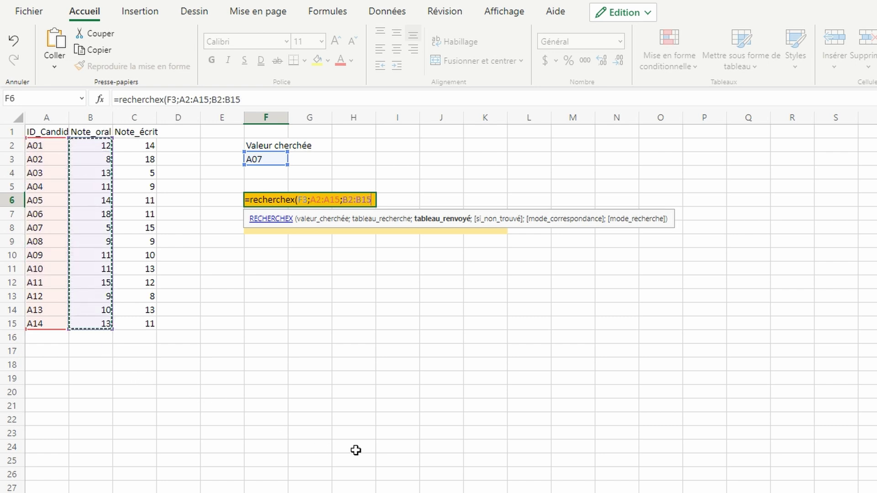
key("Return")
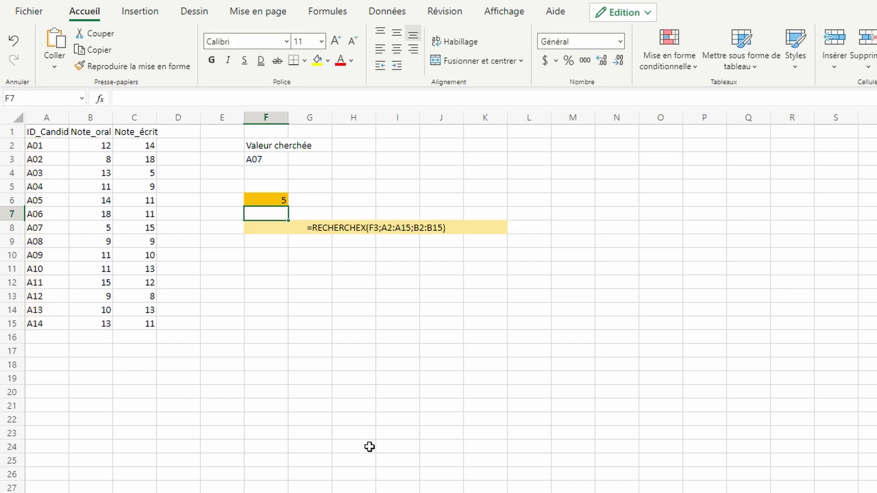